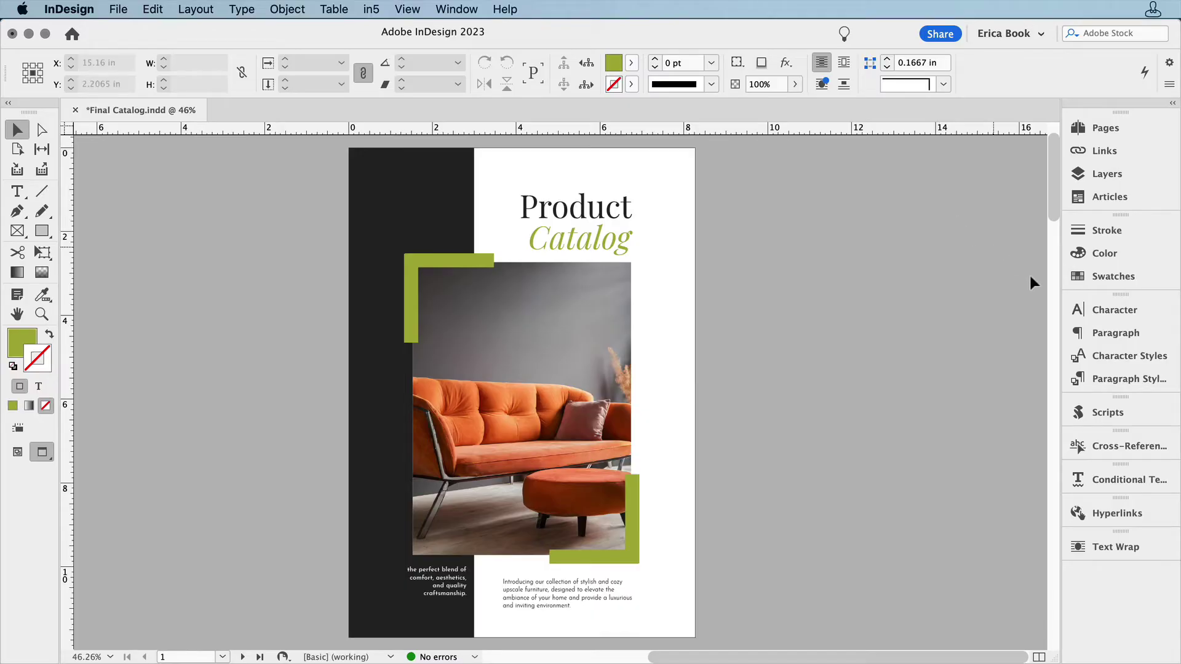
- Show Paragraph Styles with LAYOUT expanded, checking the Living Space heading, subhead and body styles
{"action": "left_click", "coordinate": [1118, 376]}
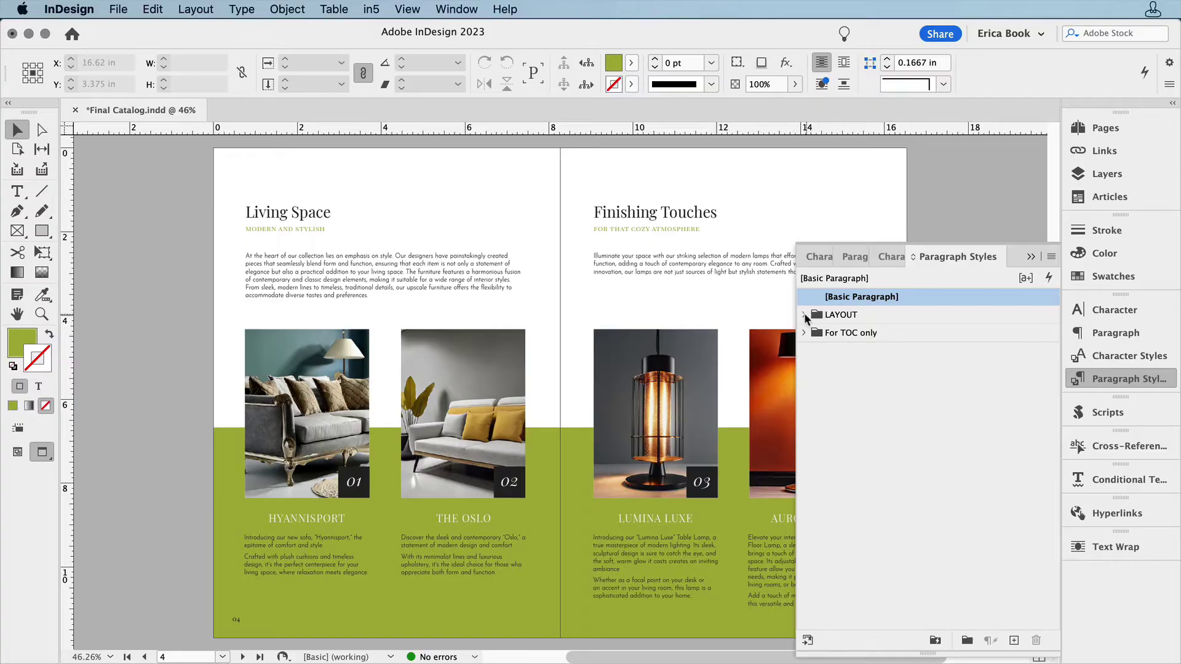
{"action": "left_click", "coordinate": [803, 315]}
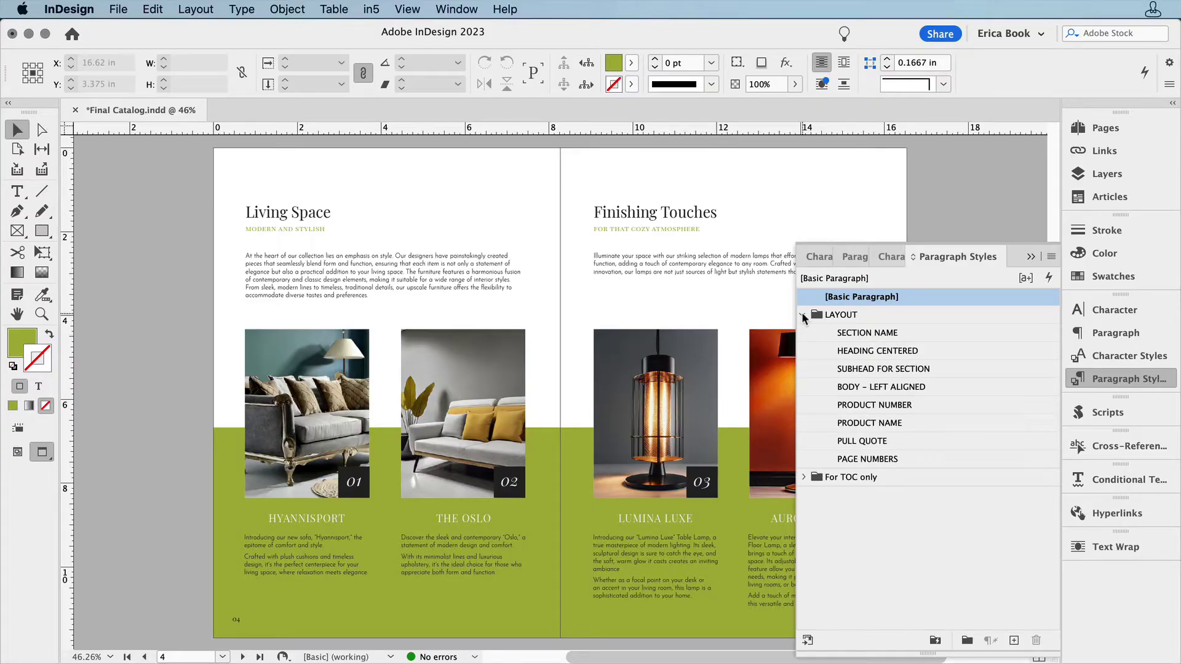
{"action": "left_click", "coordinate": [312, 214]}
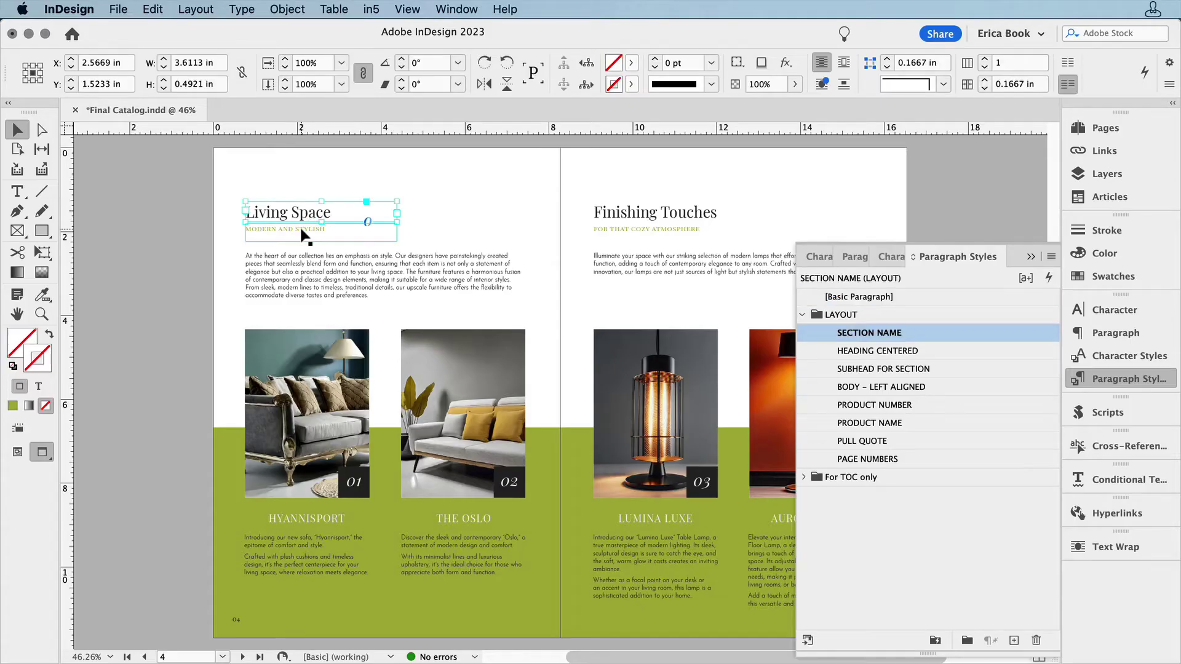
{"action": "left_click", "coordinate": [300, 227]}
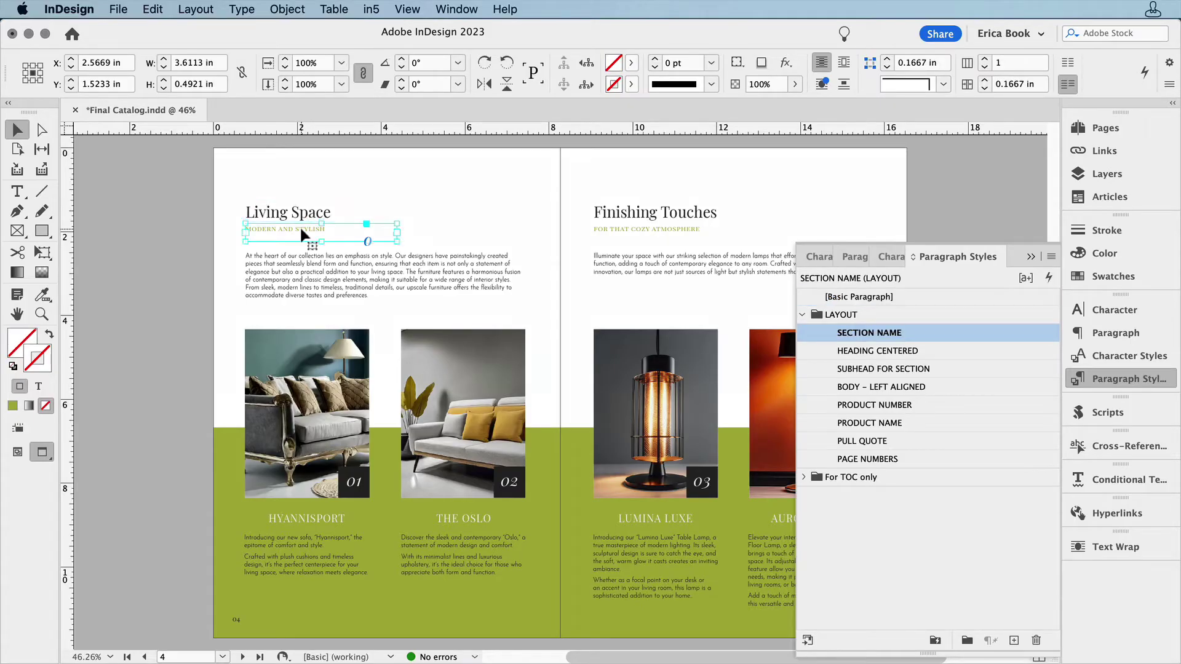
{"action": "left_click", "coordinate": [303, 272]}
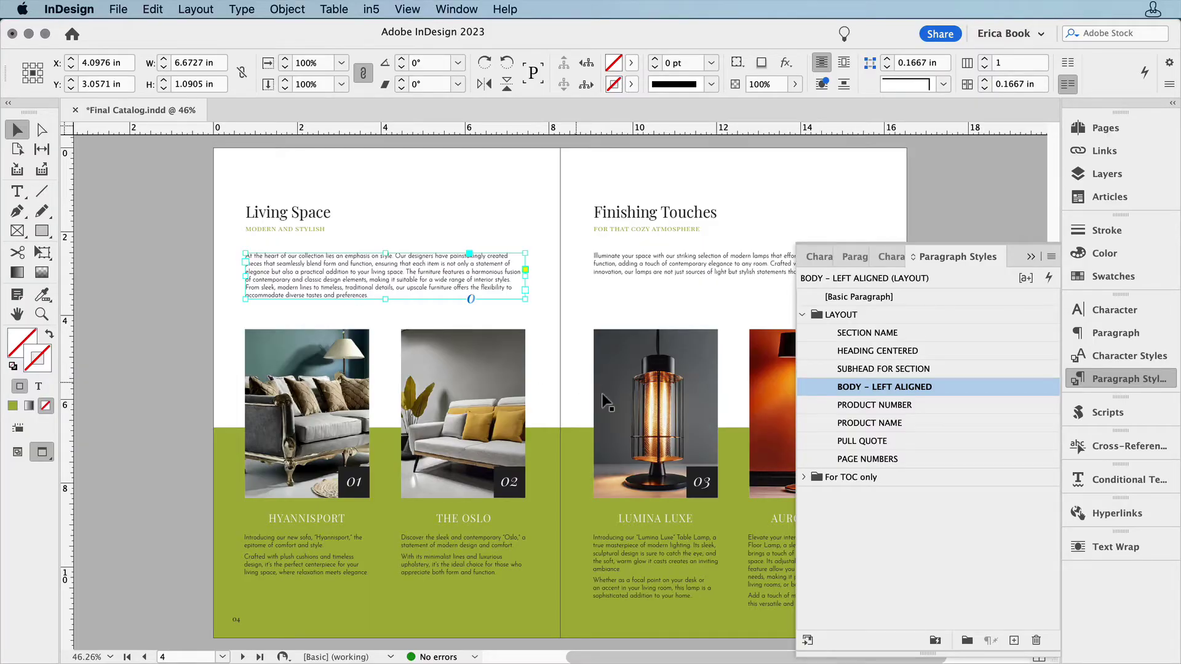
- Expand the For TOC only style group and jump to page 2, the Contents spread
{"action": "left_click", "coordinate": [802, 477]}
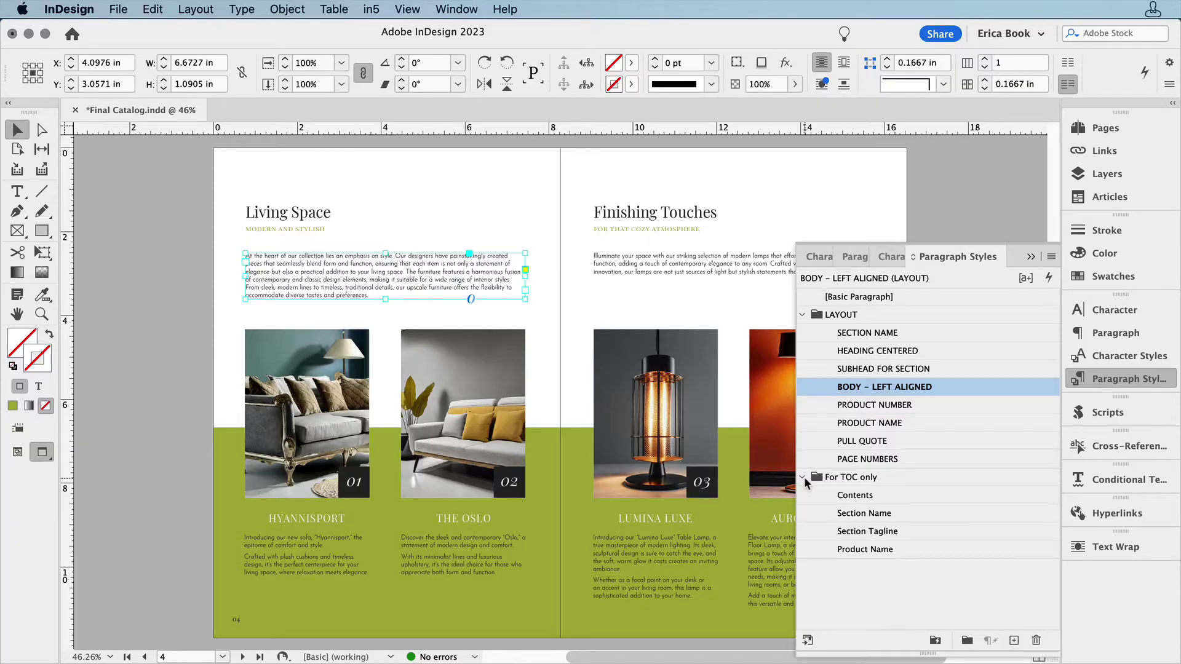
{"action": "key", "text": "super+j"}
{"action": "type", "text": "2"}
{"action": "key", "text": "Return"}
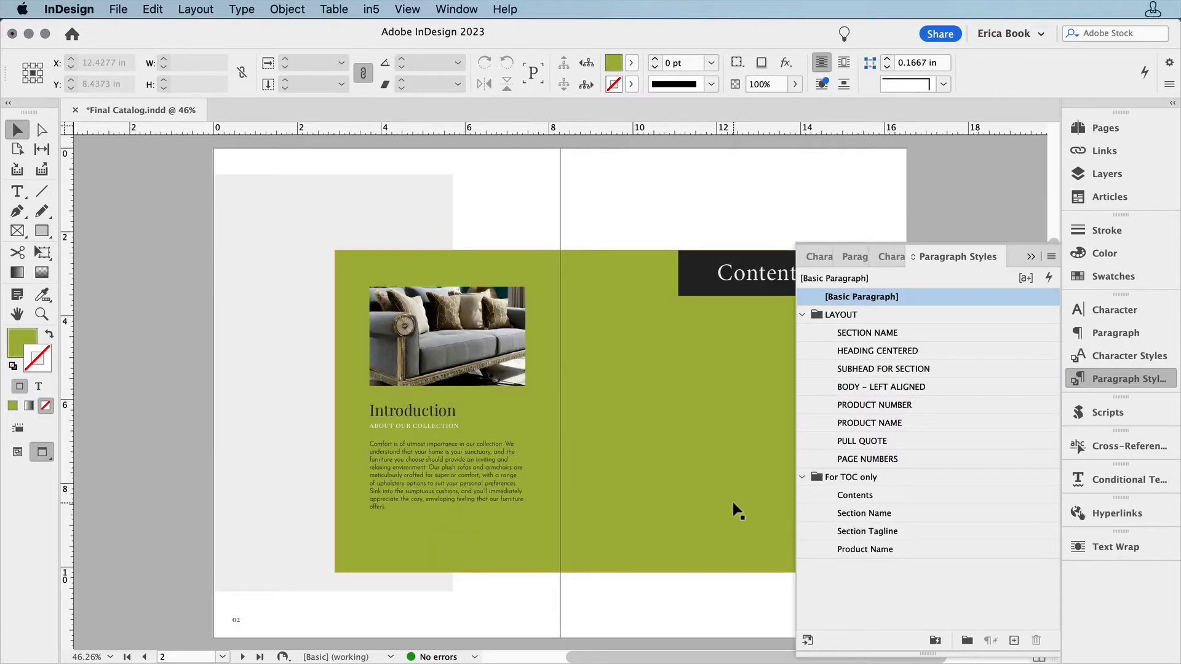
{"action": "scroll", "coordinate": [732, 502], "scroll_direction": "right", "scroll_amount": 3}
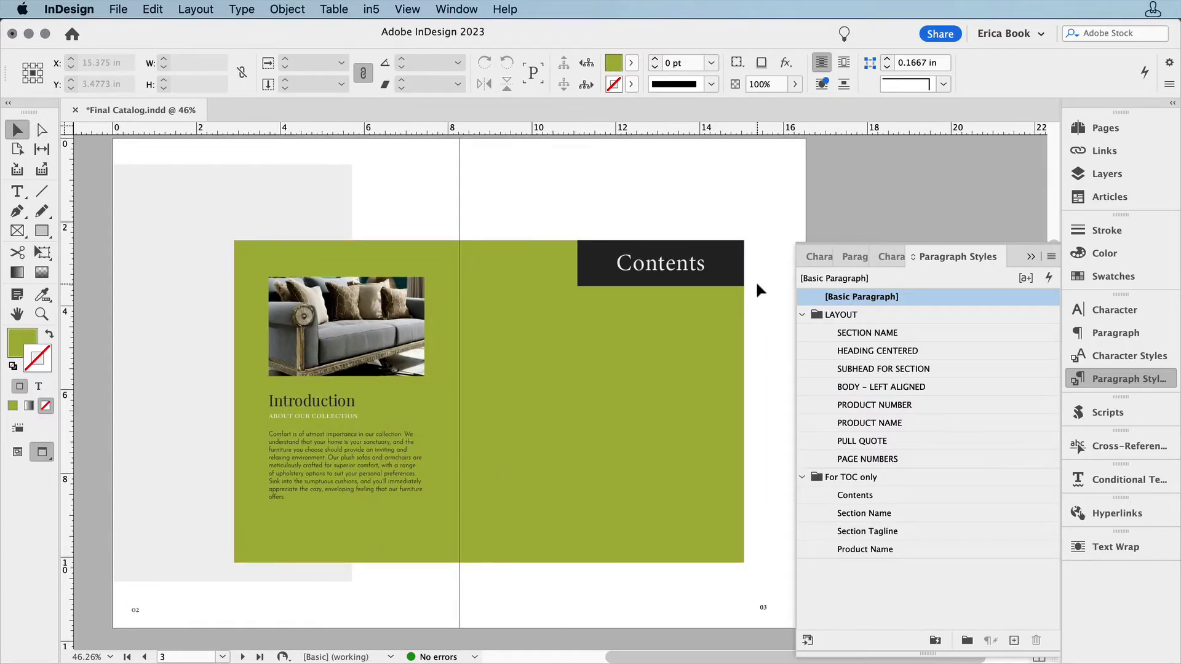
- Bring up the Table of Contents dialog listing Section Name, Subhead for Section and Product Name
{"action": "left_click", "coordinate": [195, 8]}
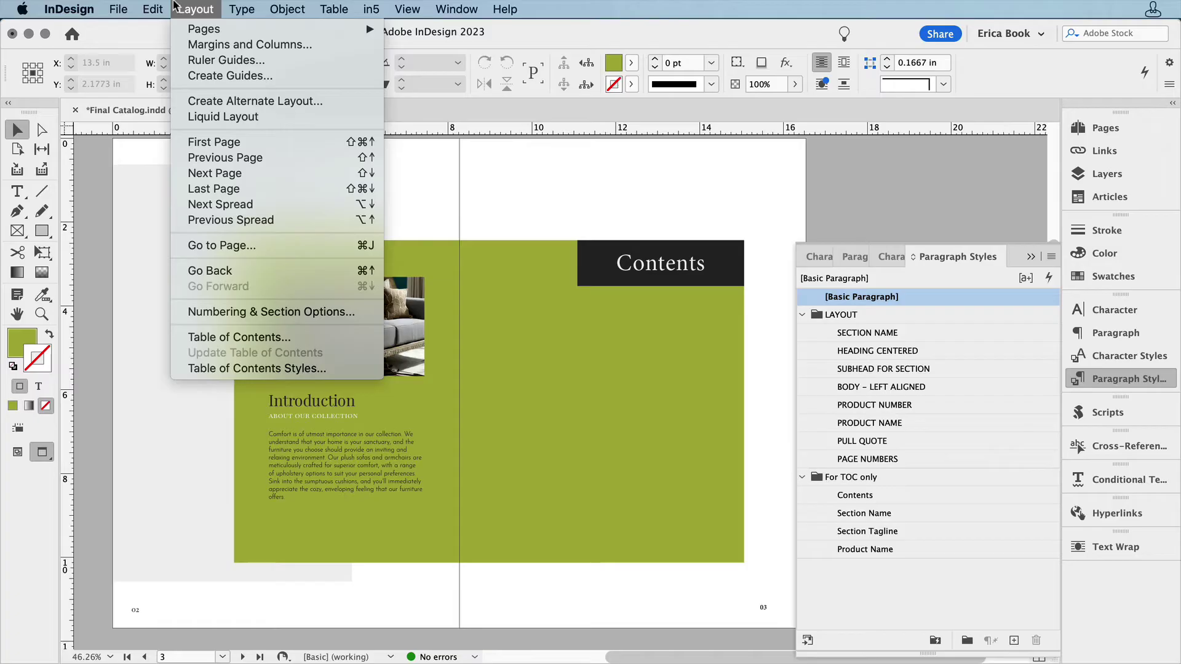
{"action": "left_click", "coordinate": [238, 337]}
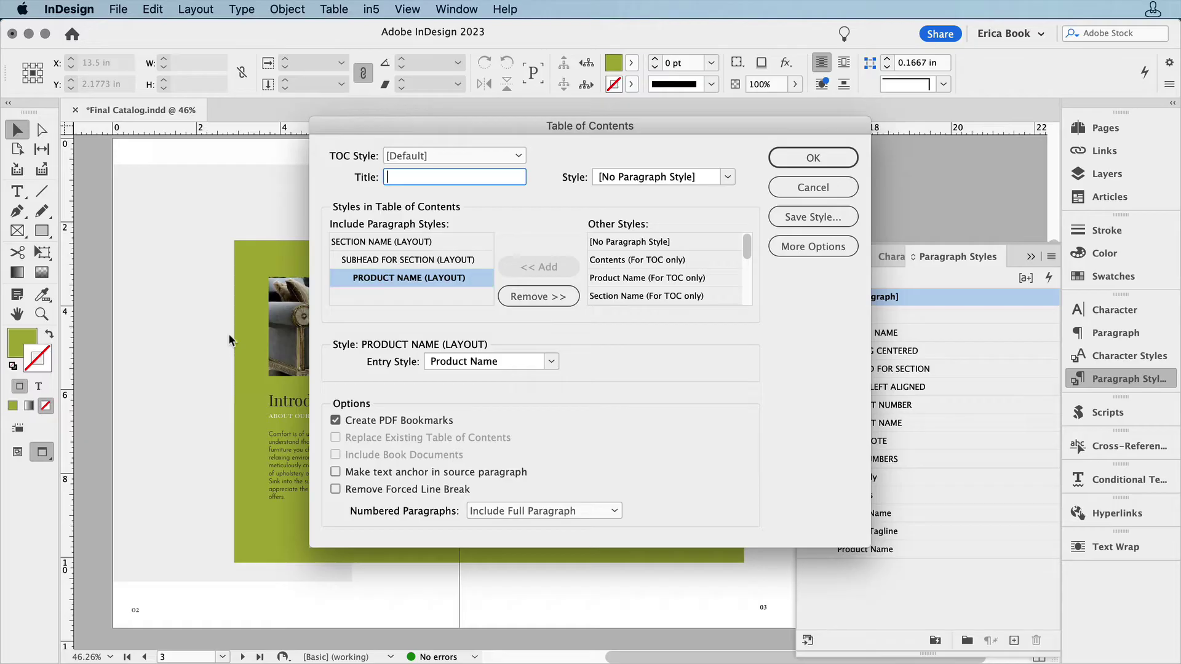
{"action": "left_click", "coordinate": [791, 219]}
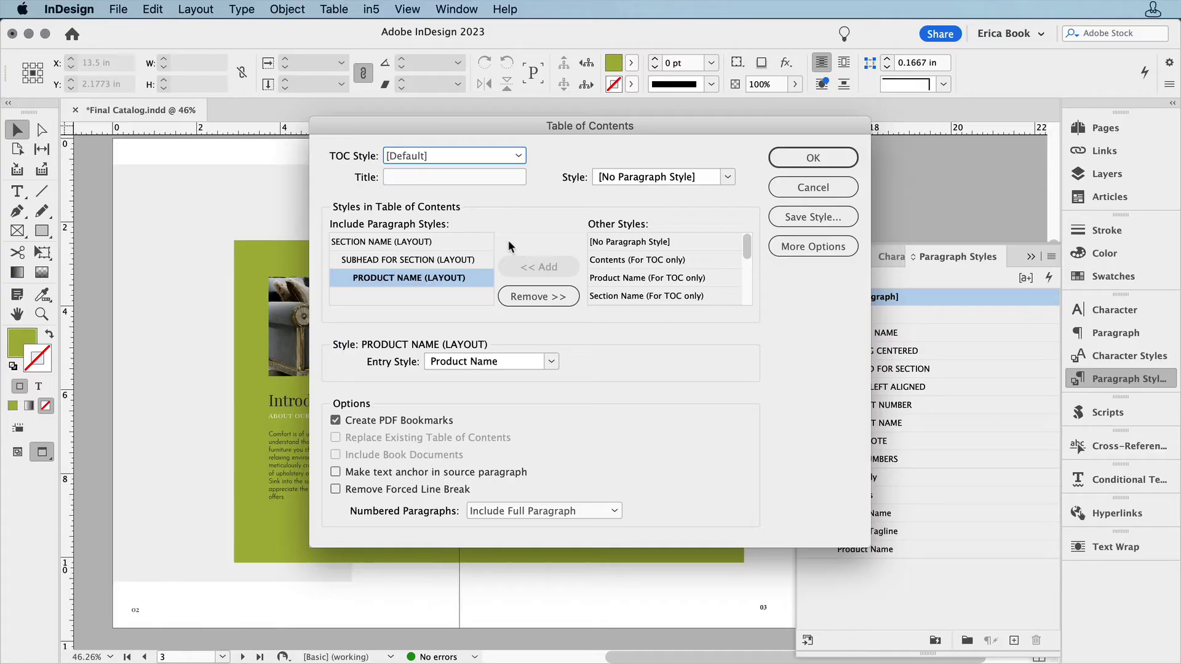
- Show More Options and review the Section Name and Subhead for Section entry settings
{"action": "left_click", "coordinate": [426, 241]}
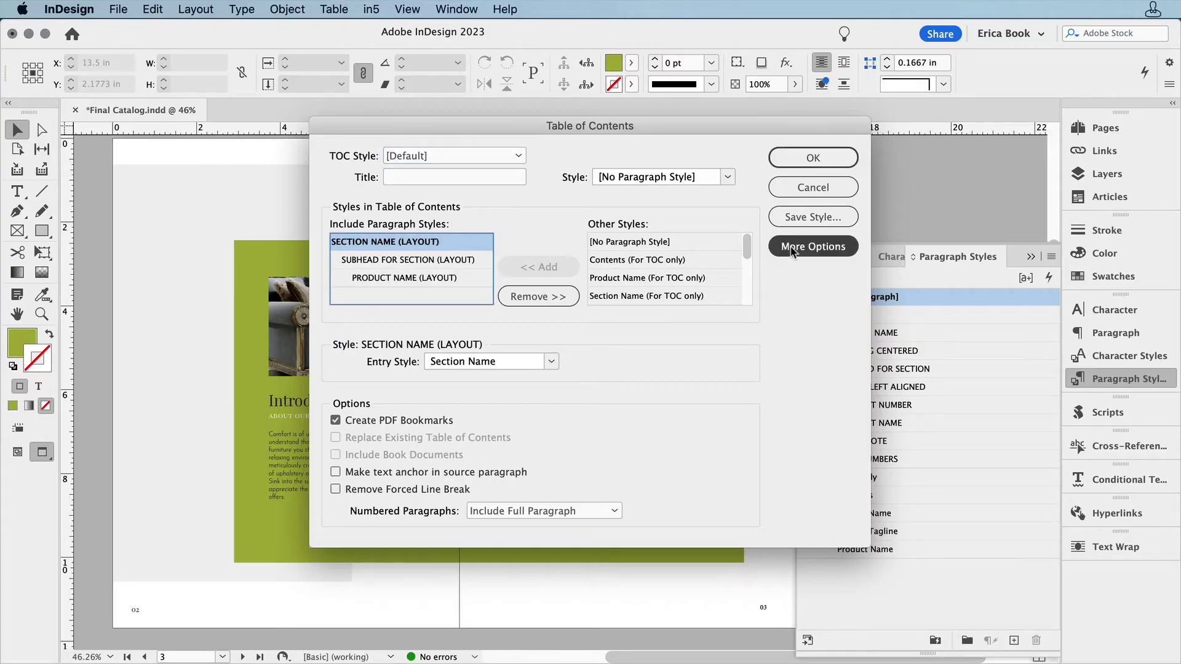
{"action": "left_click", "coordinate": [811, 247]}
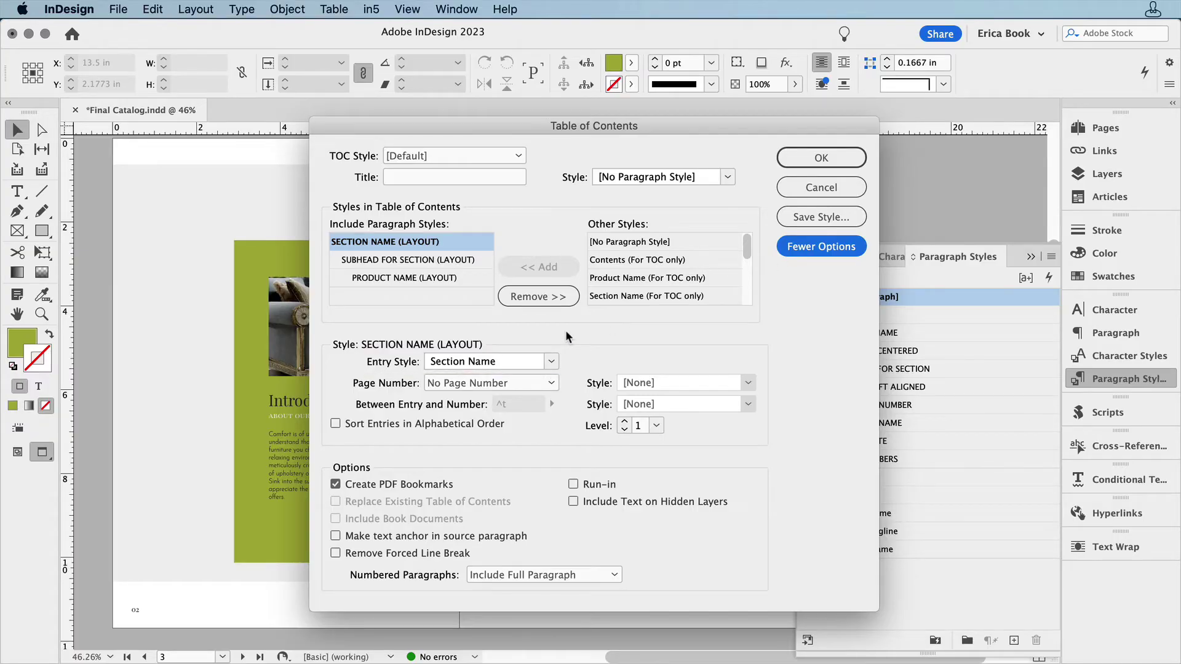
{"action": "left_click", "coordinate": [457, 260]}
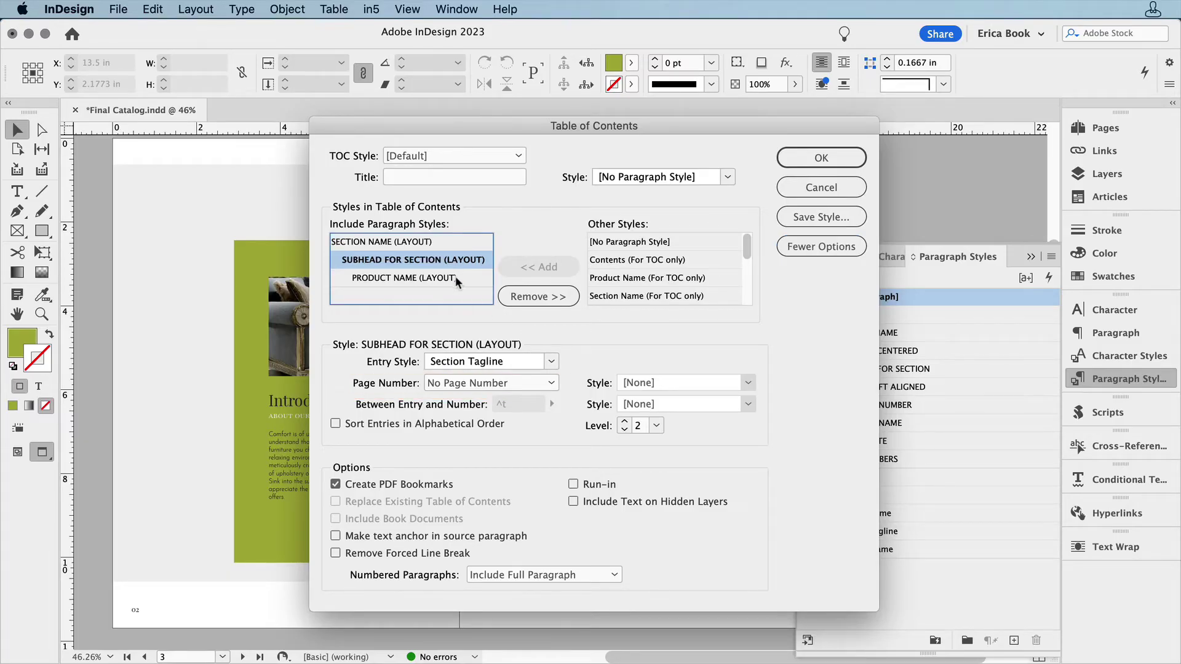
- Keep Product Name entries in the Product Name style with page numbers after entry
{"action": "left_click", "coordinate": [459, 278]}
{"action": "left_click", "coordinate": [552, 360]}
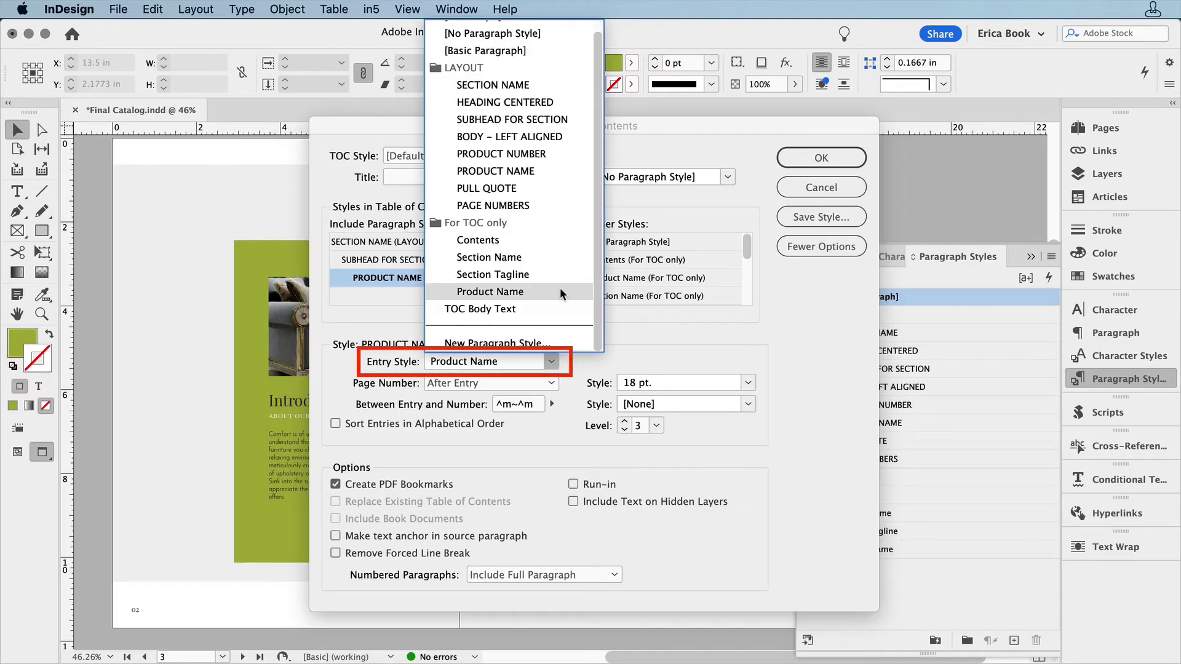
{"action": "left_click", "coordinate": [490, 303]}
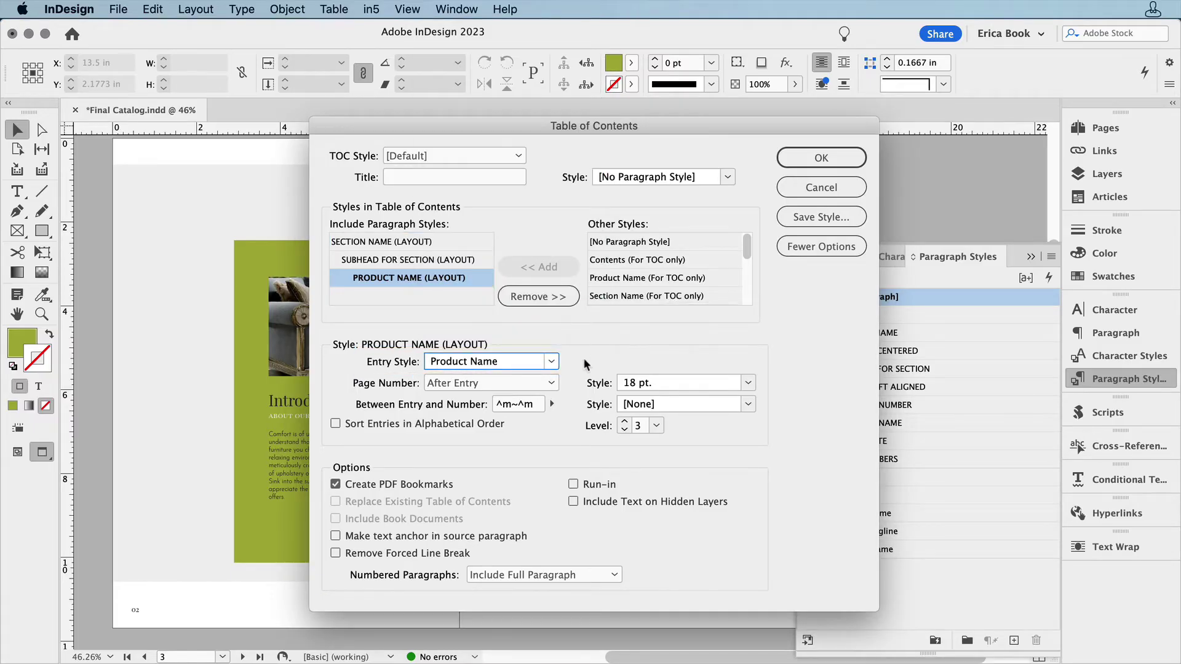
{"action": "left_click", "coordinate": [551, 383]}
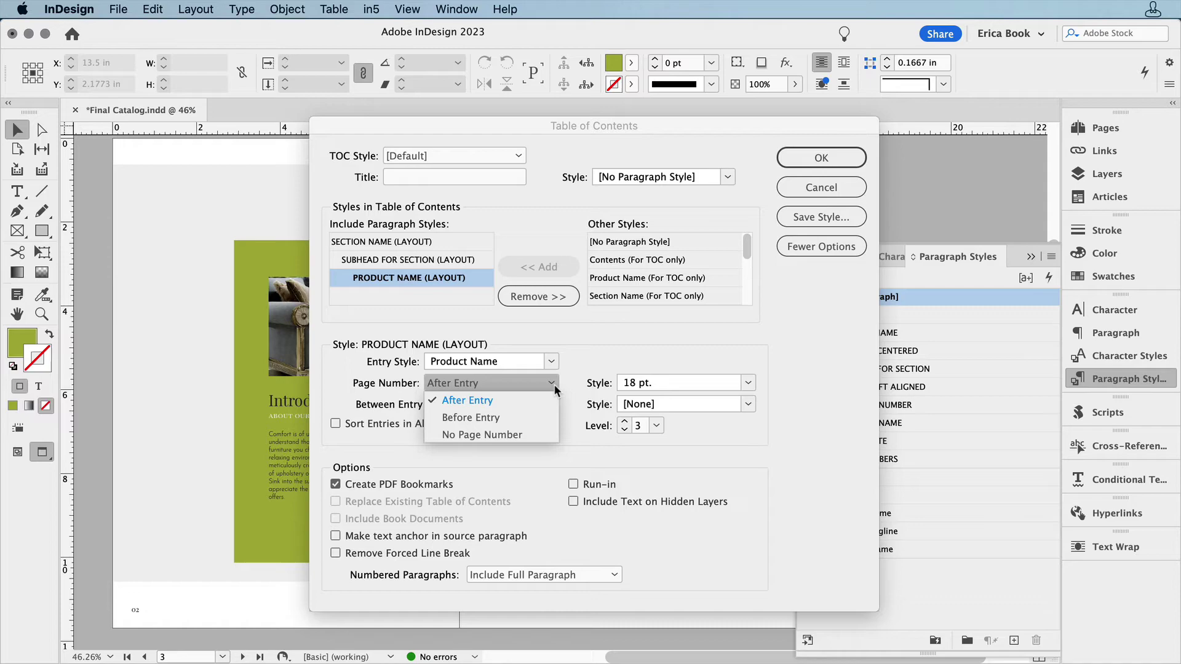
{"action": "left_click", "coordinate": [558, 392]}
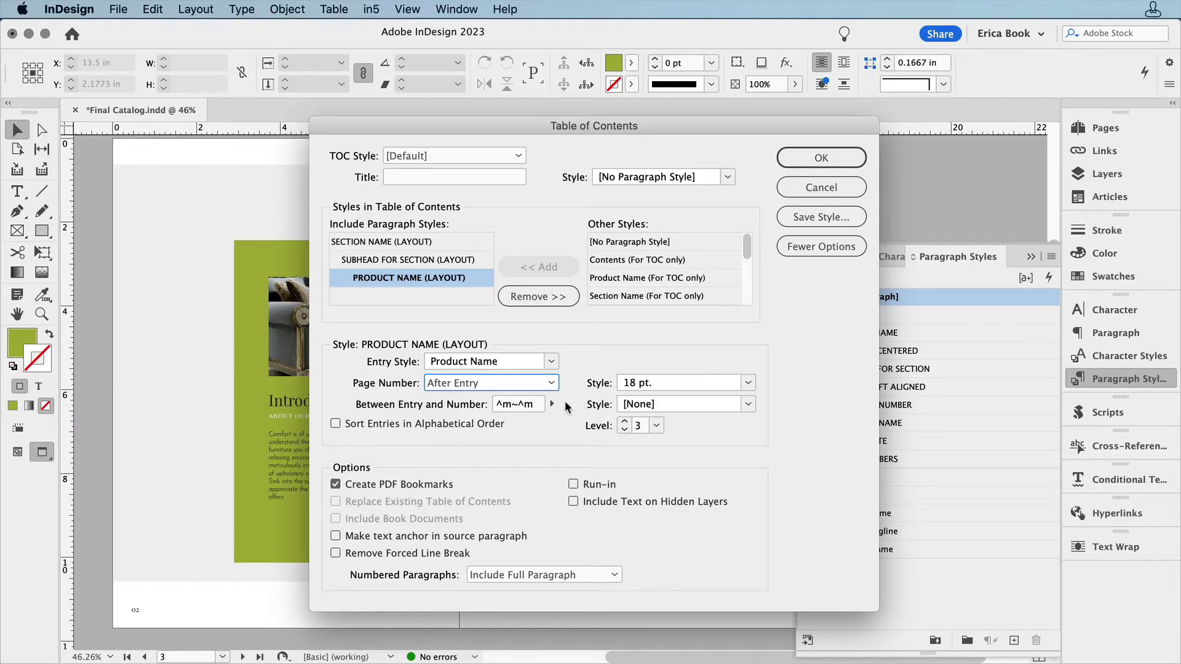
{"action": "left_click", "coordinate": [553, 405]}
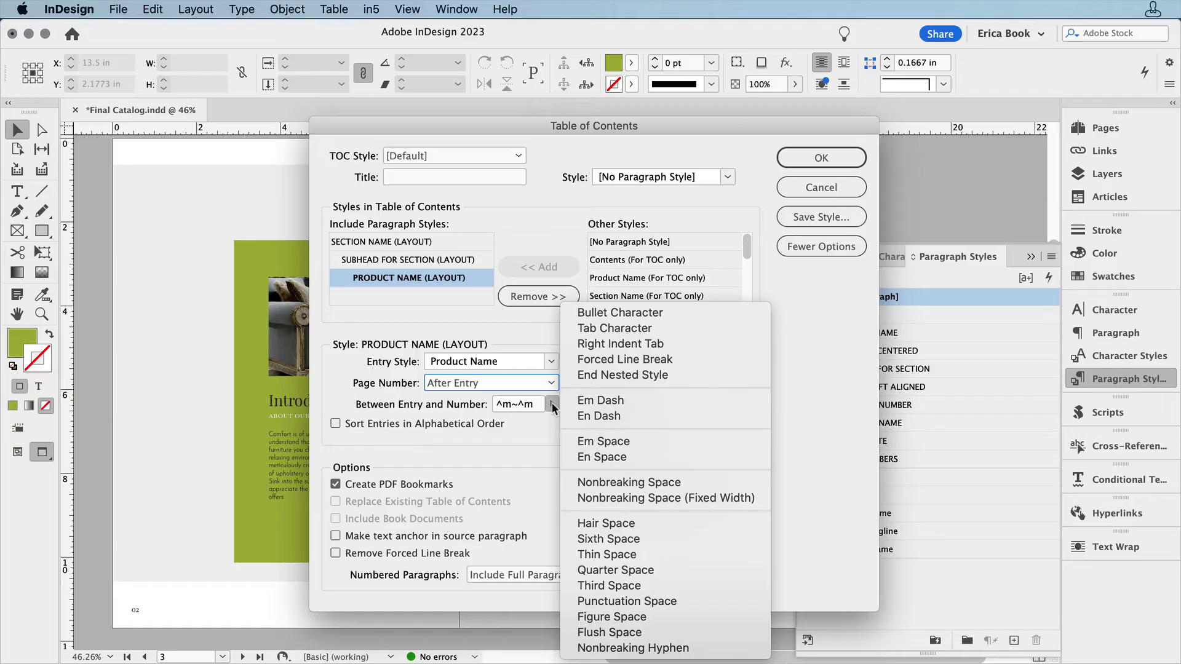
{"action": "key", "text": "Escape"}
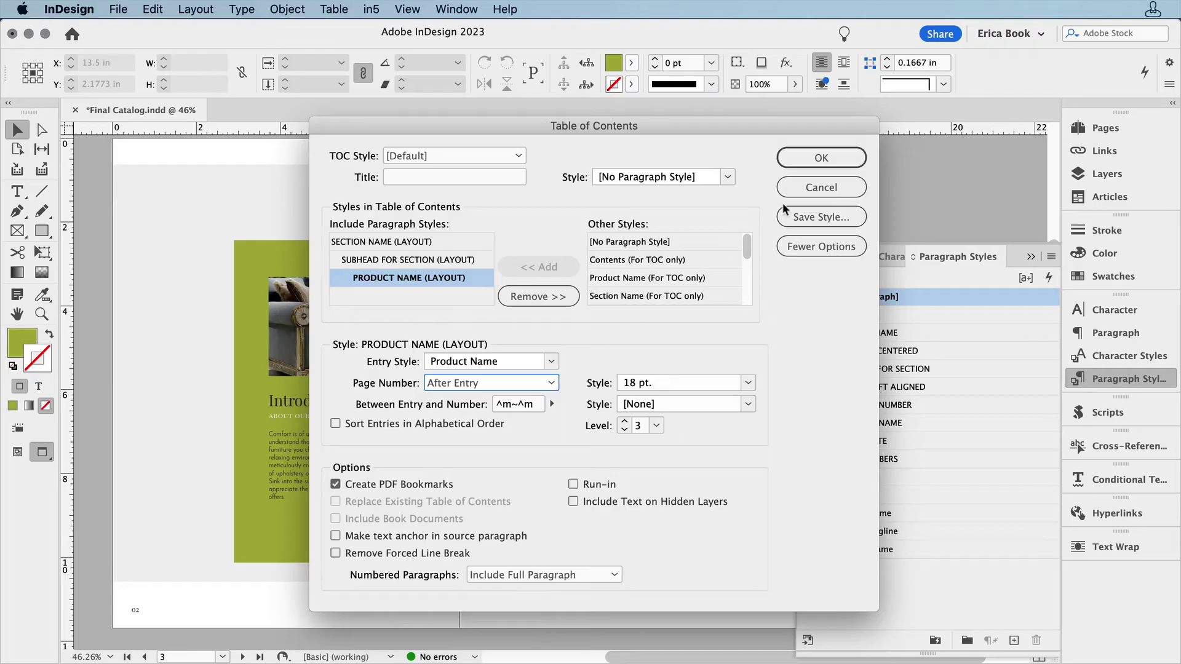
- Generate the TOC and flow it into a frame under the Contents heading on page 3
{"action": "left_click", "coordinate": [821, 157]}
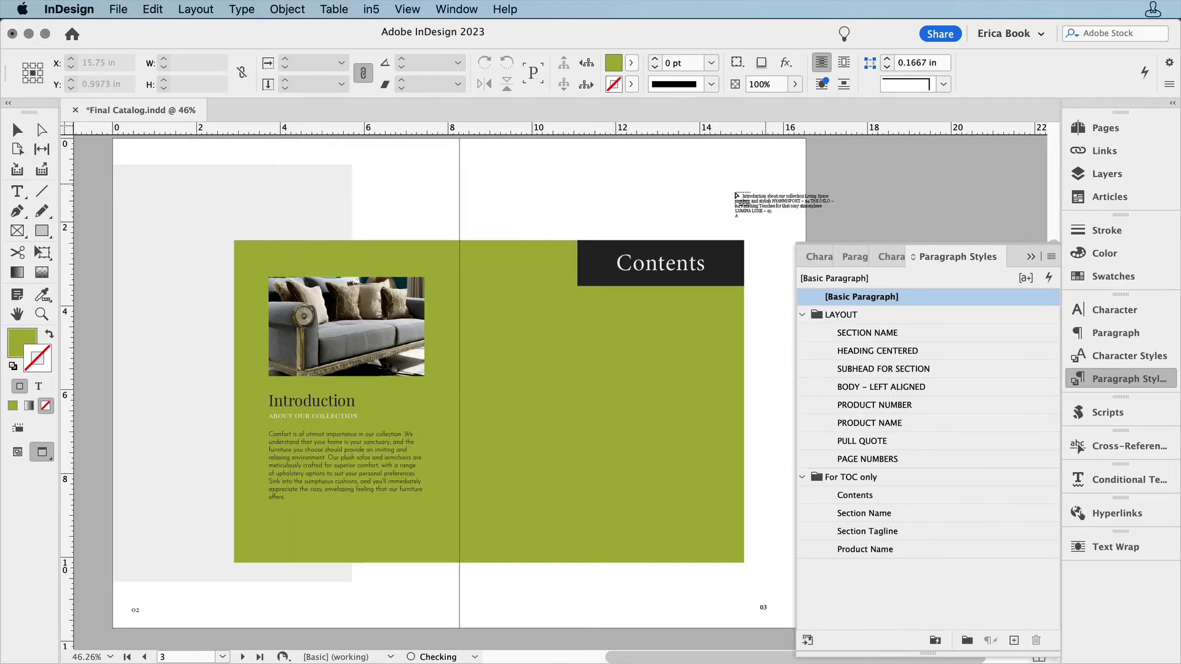
{"action": "mouse_move", "coordinate": [497, 205]}
{"action": "left_mouse_down"}
{"action": "mouse_move", "coordinate": [641, 436]}
{"action": "mouse_move", "coordinate": [730, 517]}
{"action": "left_mouse_up"}
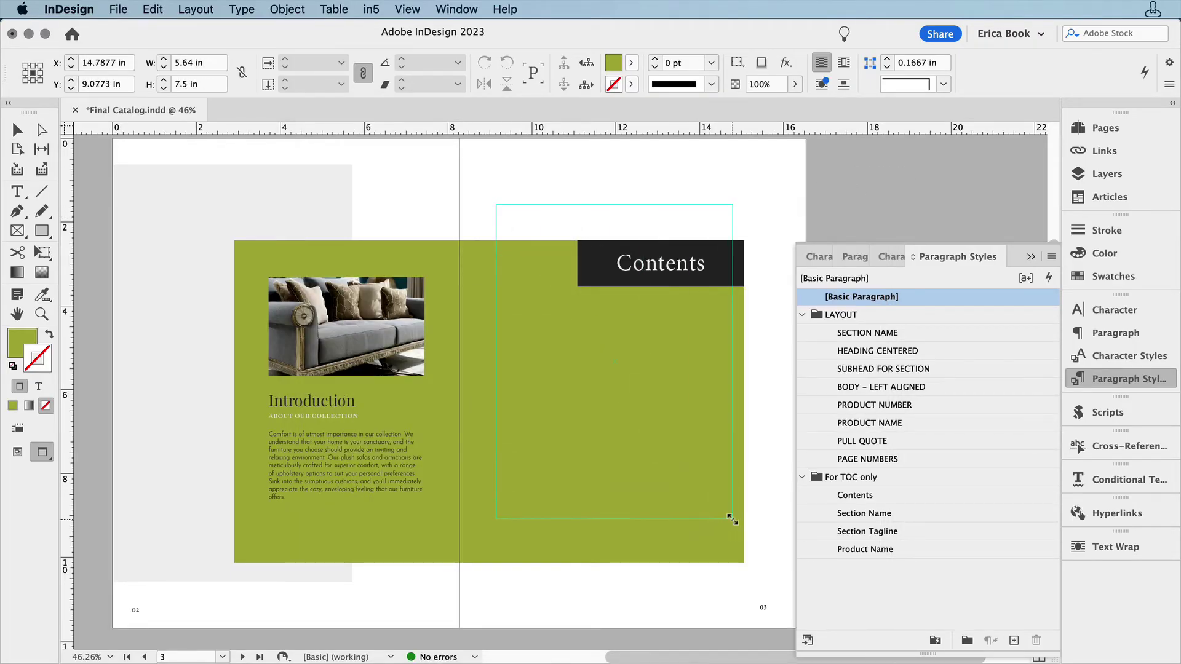
{"action": "left_click_drag", "start_coordinate": [572, 350], "coordinate": [652, 432]}
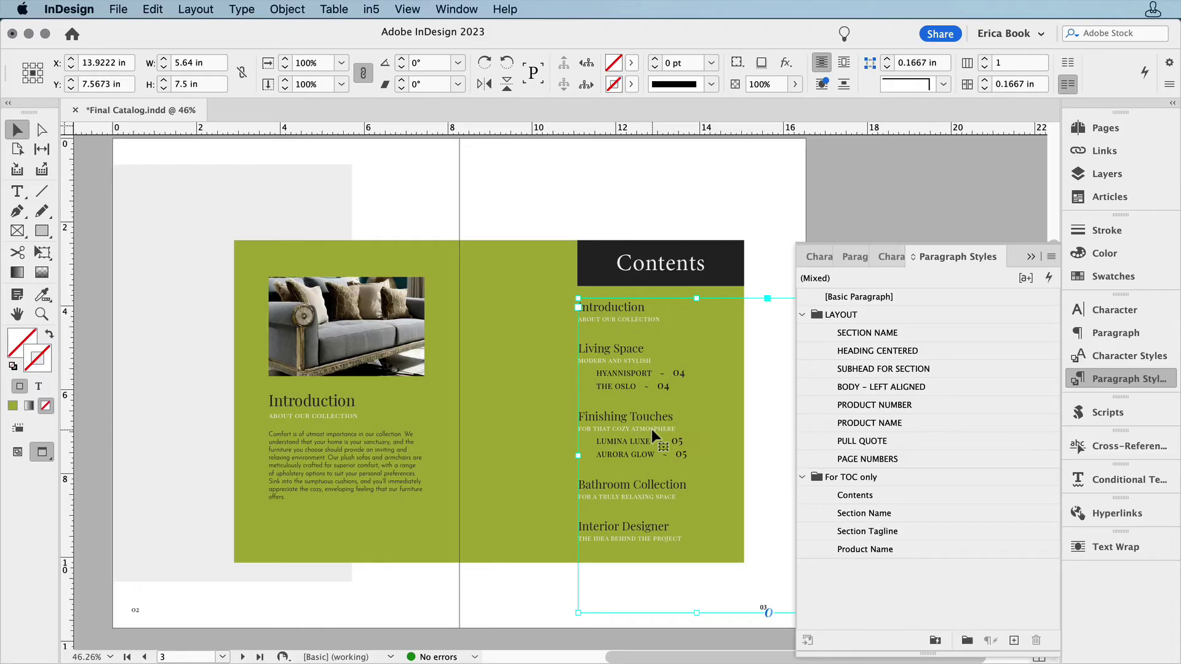
- Swap pages 6 and 7 in the Pages panel, then return to the Contents spread
{"action": "left_click", "coordinate": [1105, 128]}
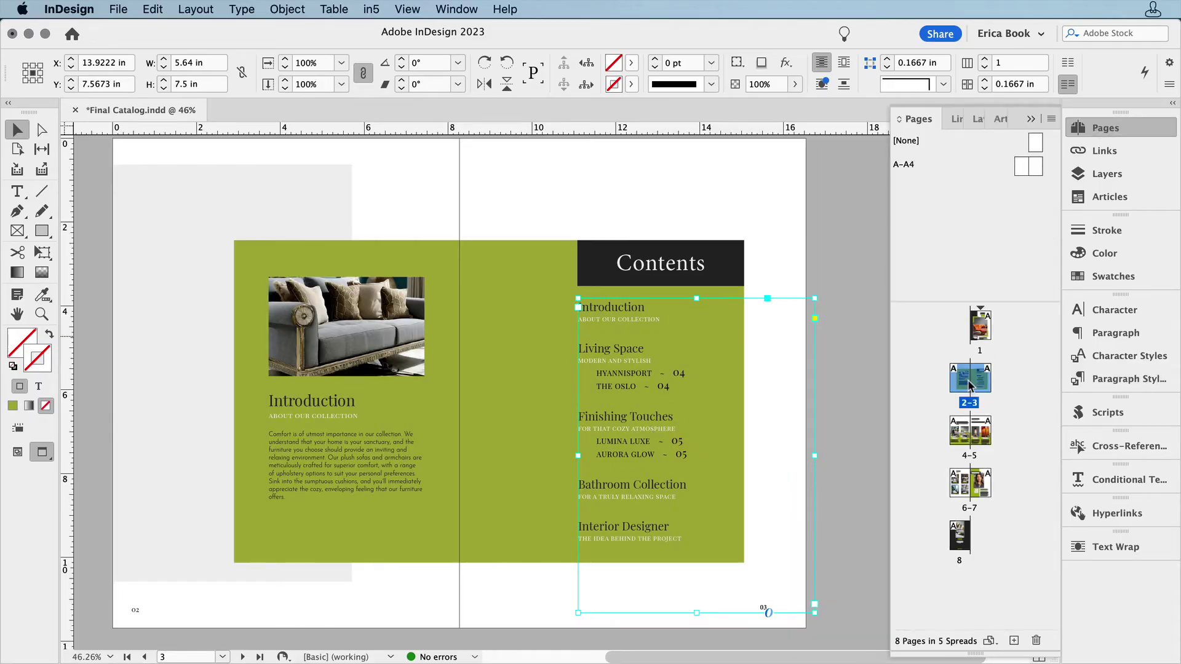
{"action": "double_click", "coordinate": [960, 483]}
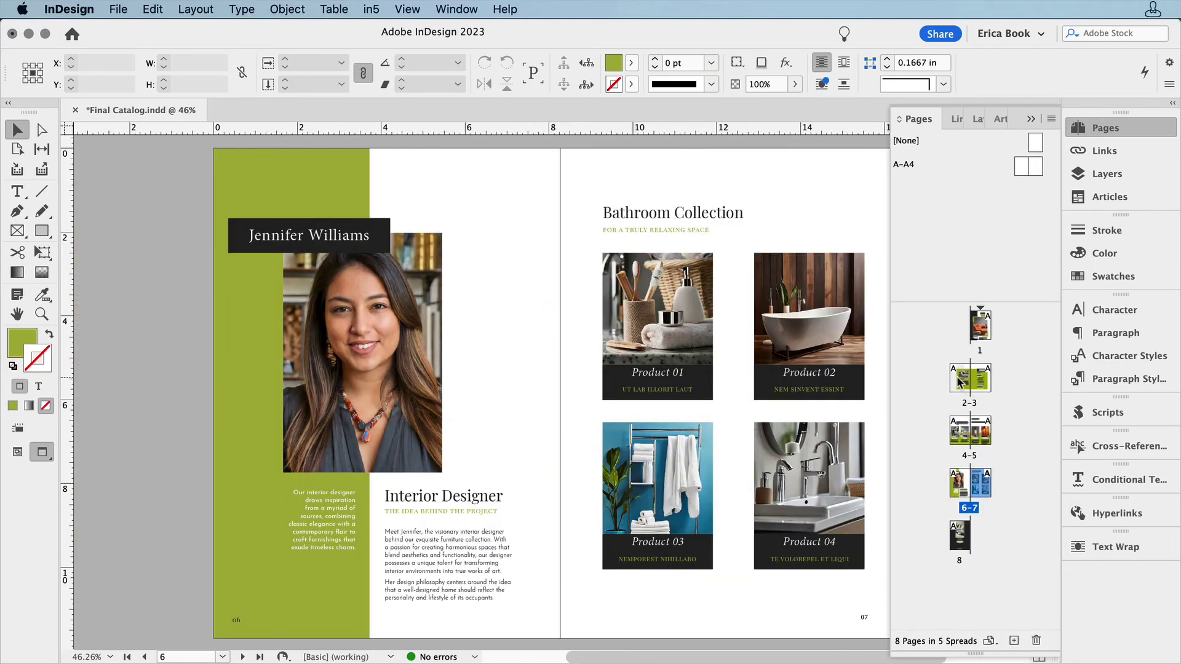
{"action": "double_click", "coordinate": [961, 379]}
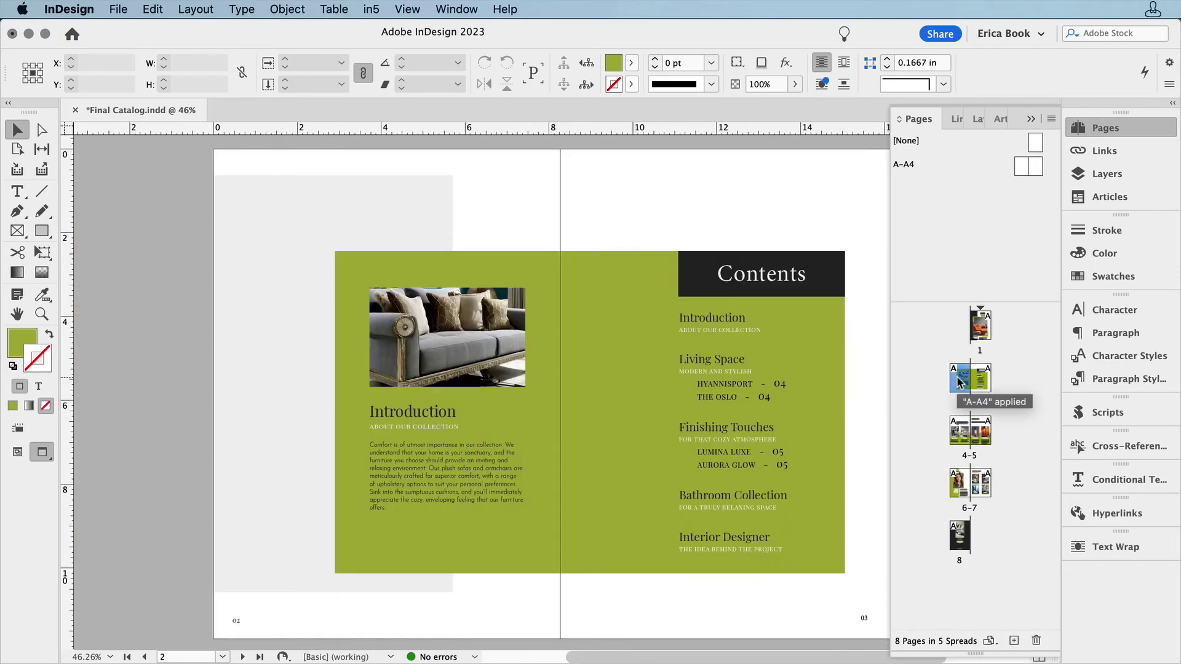
- Update the selected TOC frame to the new page order, replacing the existing list
{"action": "left_click", "coordinate": [770, 403]}
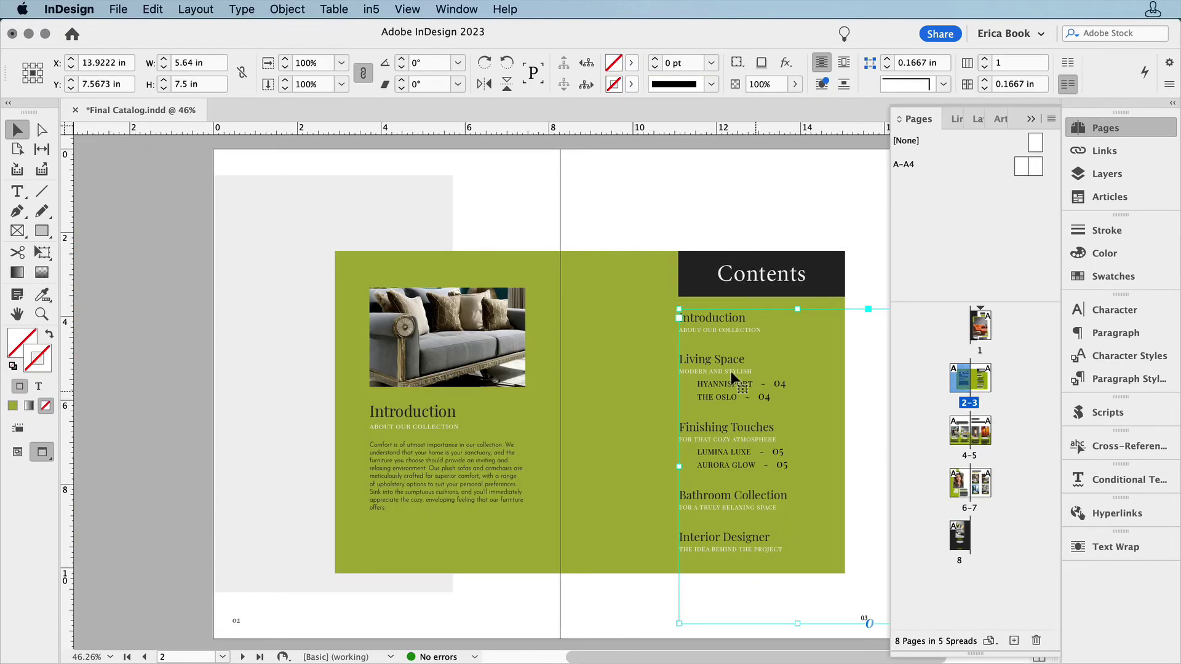
{"action": "left_click", "coordinate": [195, 9]}
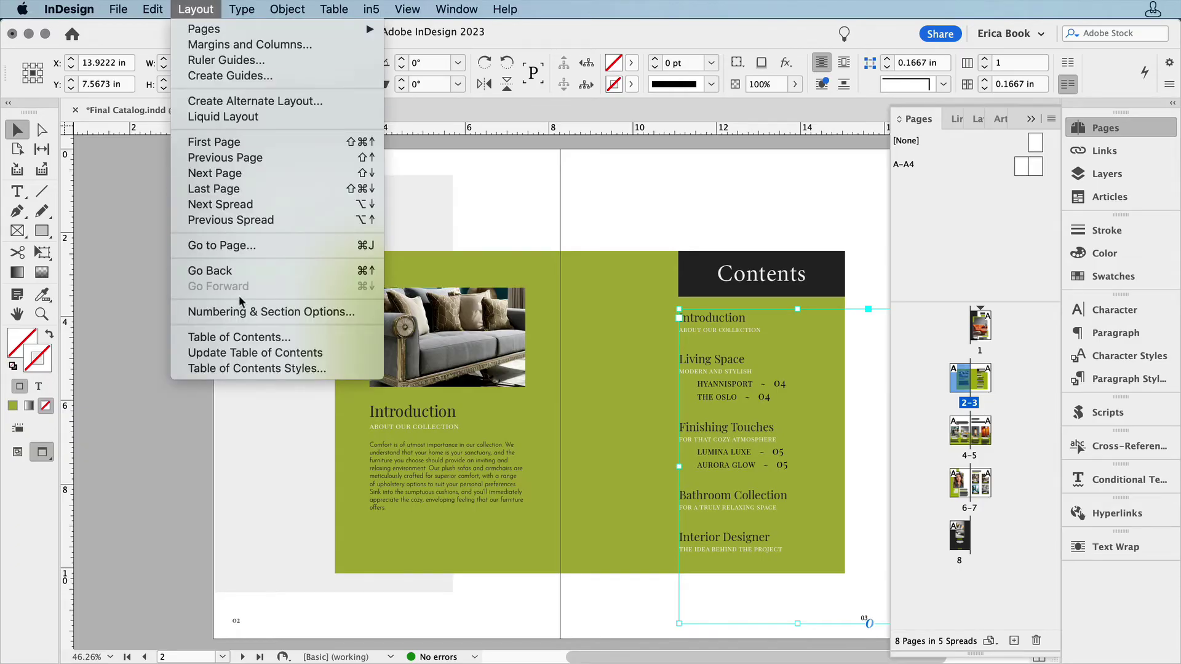
{"action": "left_click", "coordinate": [248, 353]}
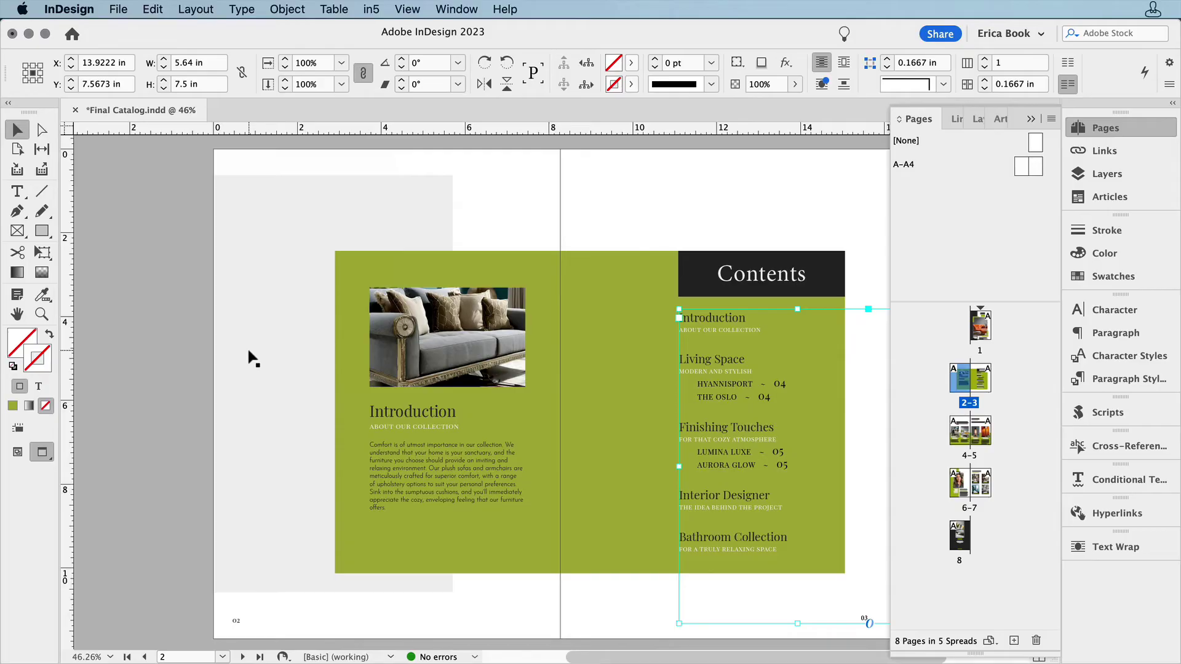
{"action": "left_click", "coordinate": [195, 9]}
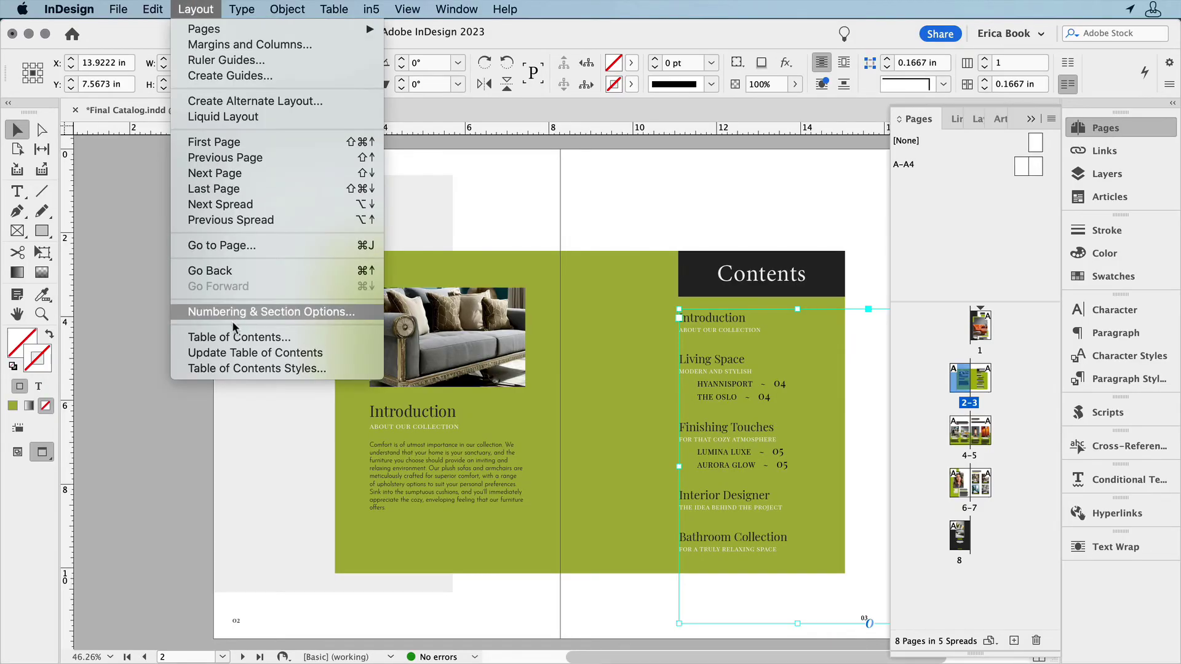
{"action": "left_click", "coordinate": [239, 337]}
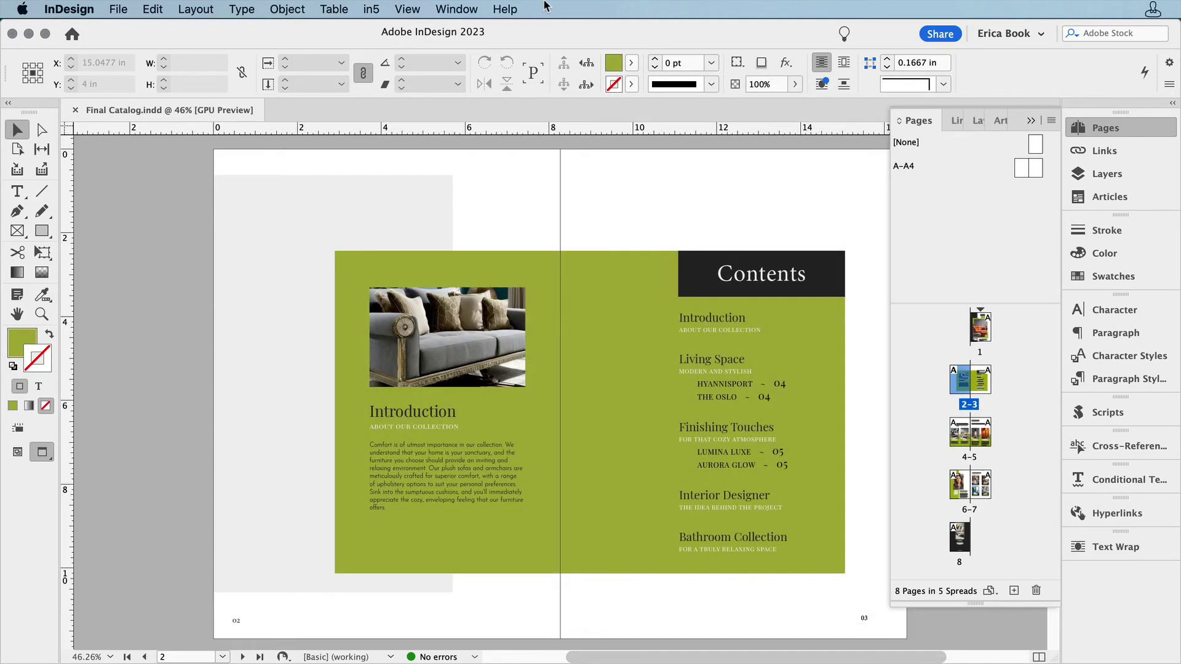
- In the in5 Easy Export Wizard, choose Flipbook output with Pixel perfect text
{"action": "left_click", "coordinate": [371, 11]}
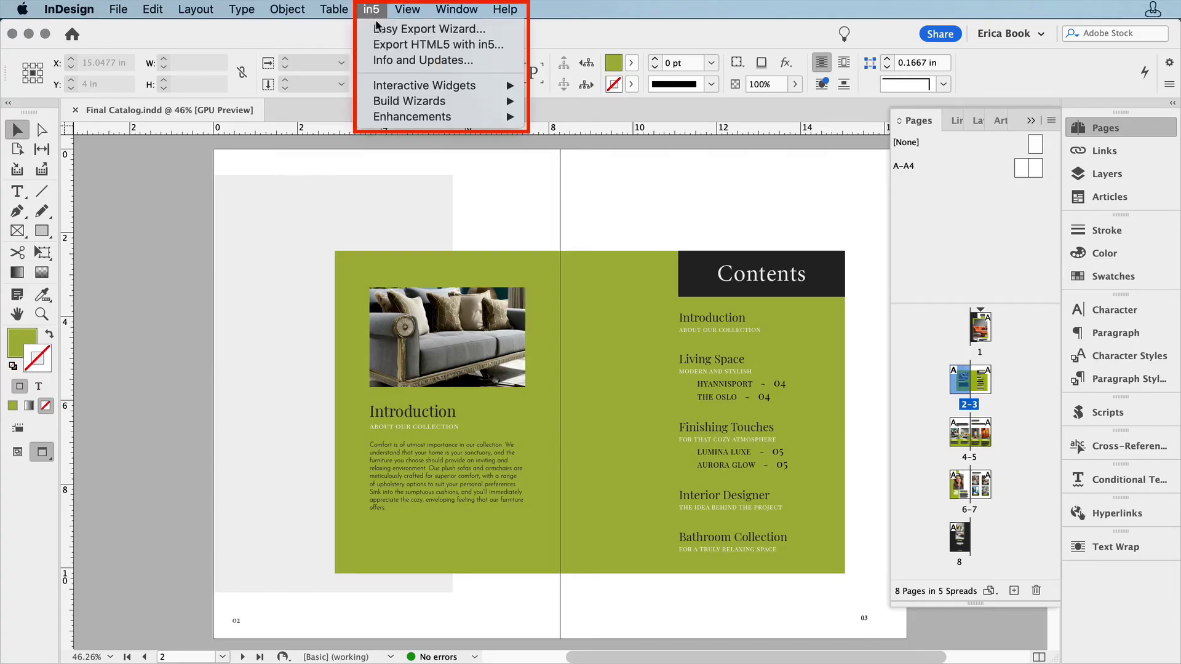
{"action": "left_click", "coordinate": [406, 31]}
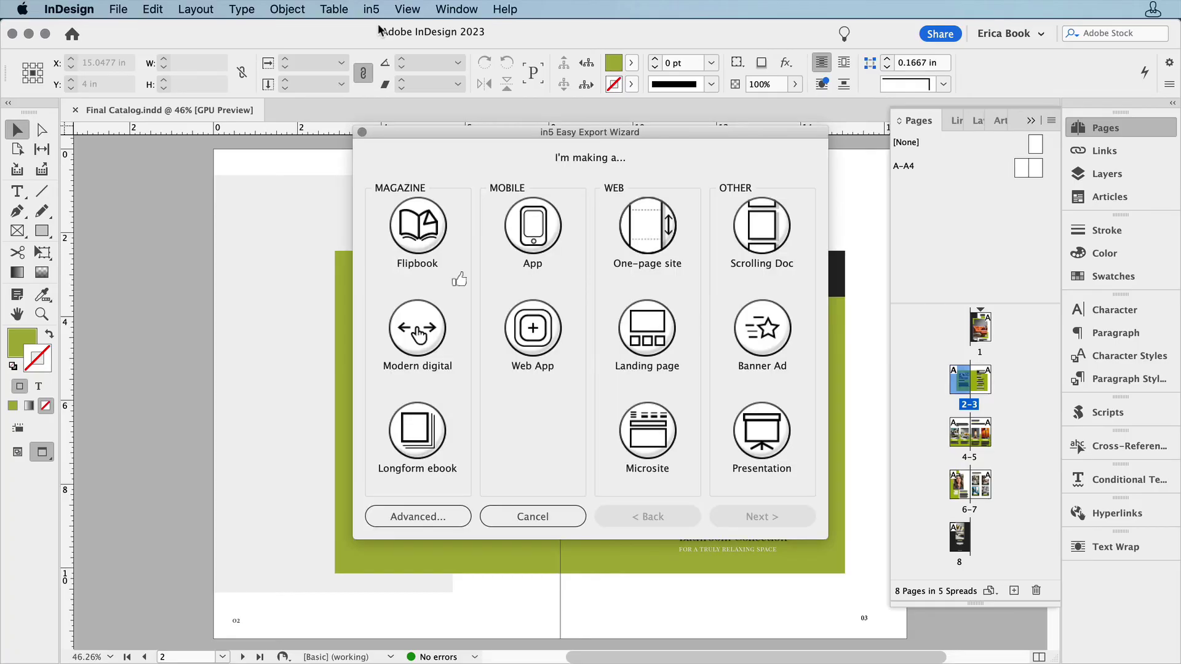
{"action": "left_click", "coordinate": [420, 221]}
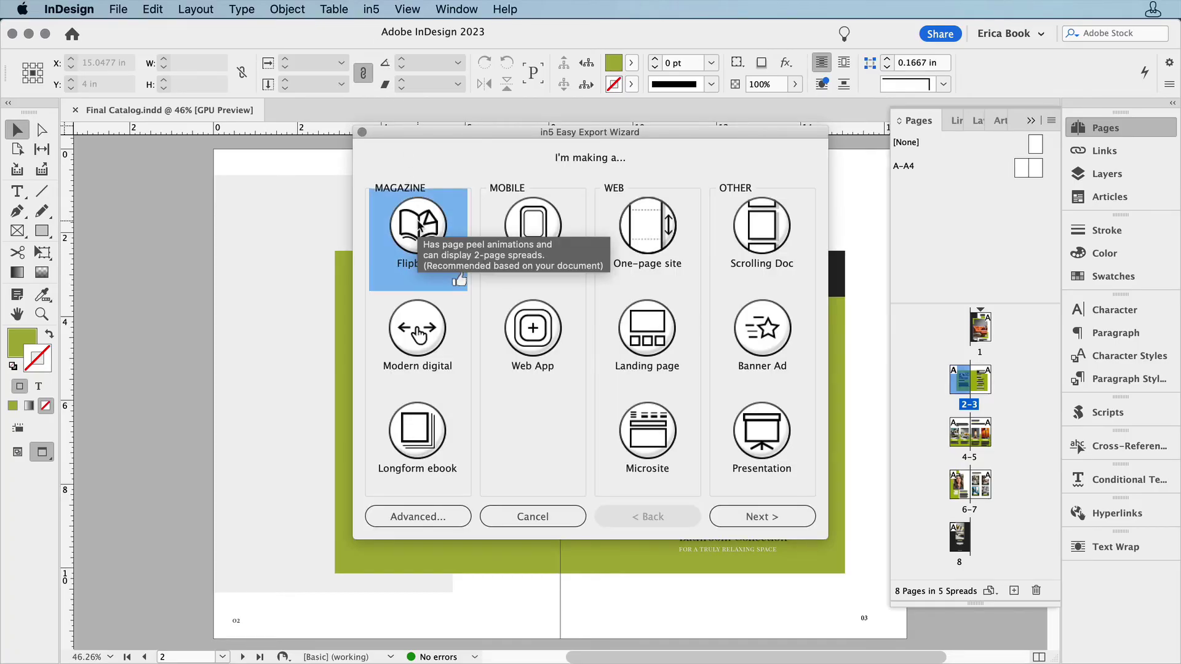
{"action": "left_click", "coordinate": [761, 517]}
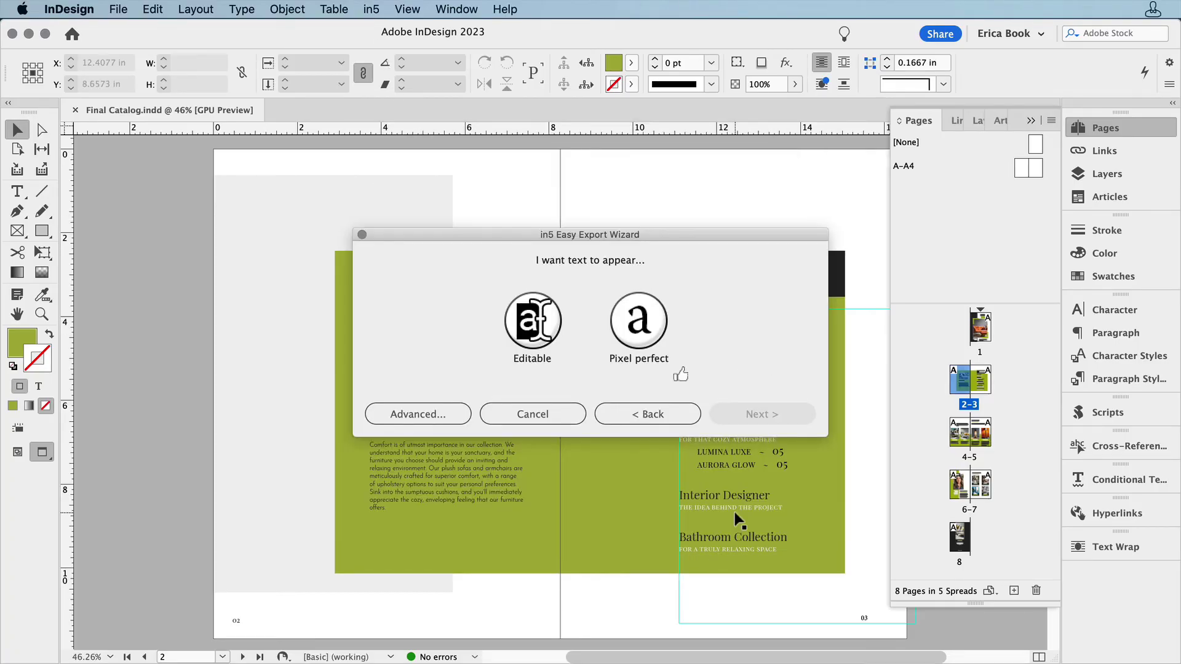
{"action": "left_click", "coordinate": [640, 323]}
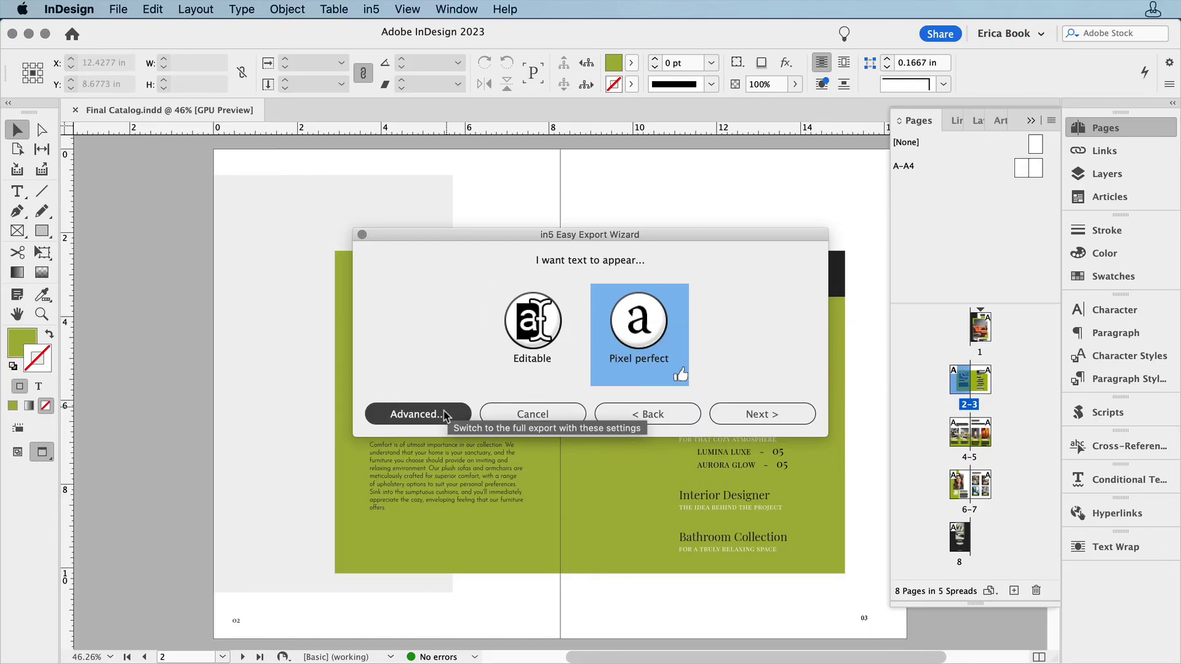
- Review the Advanced in5 export settings and run the HTML5 export
{"action": "left_click", "coordinate": [418, 413]}
{"action": "left_click", "coordinate": [288, 183]}
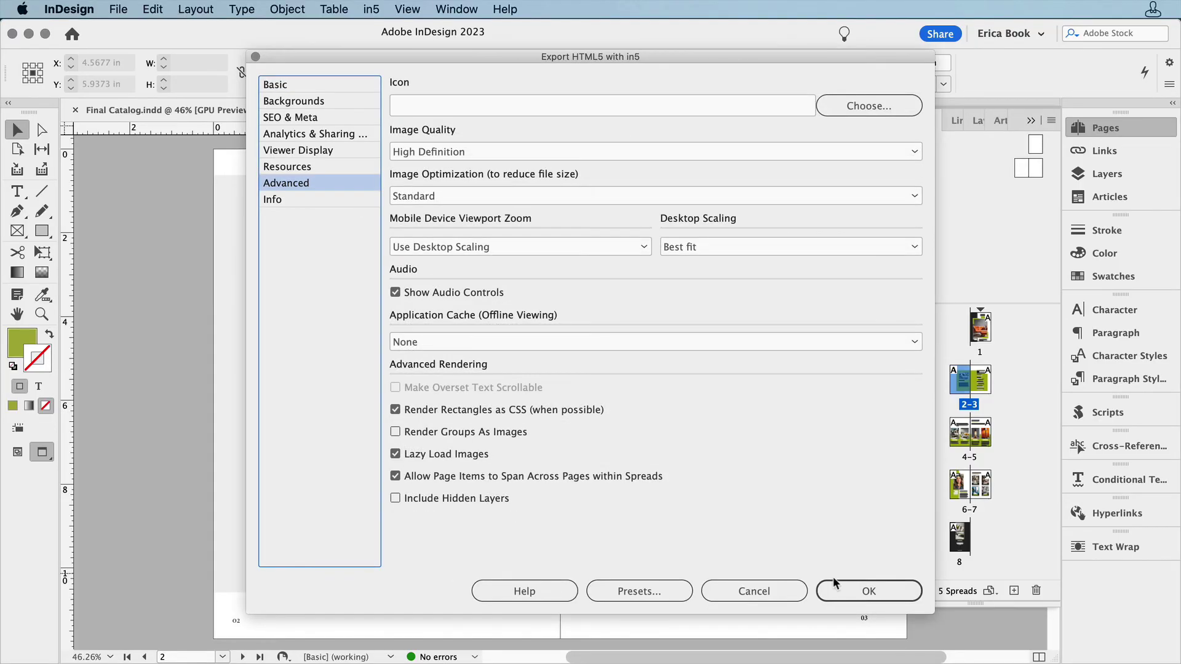
{"action": "left_click", "coordinate": [837, 594]}
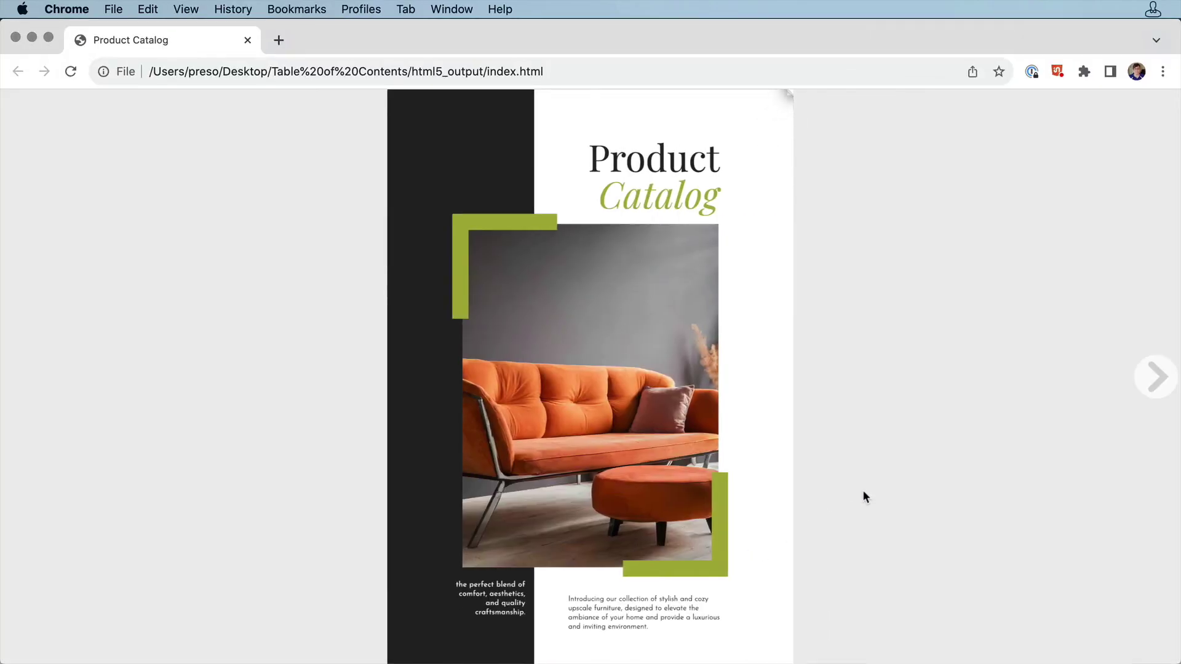
{"action": "left_click", "coordinate": [1156, 380]}
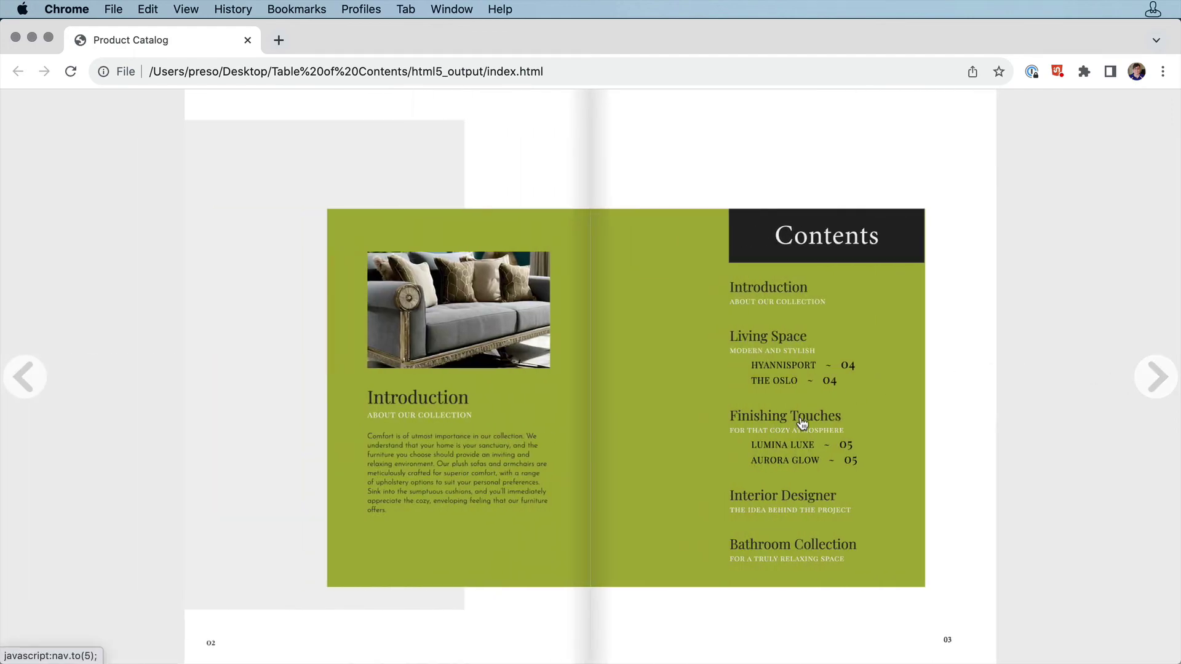
{"action": "left_click", "coordinate": [799, 423]}
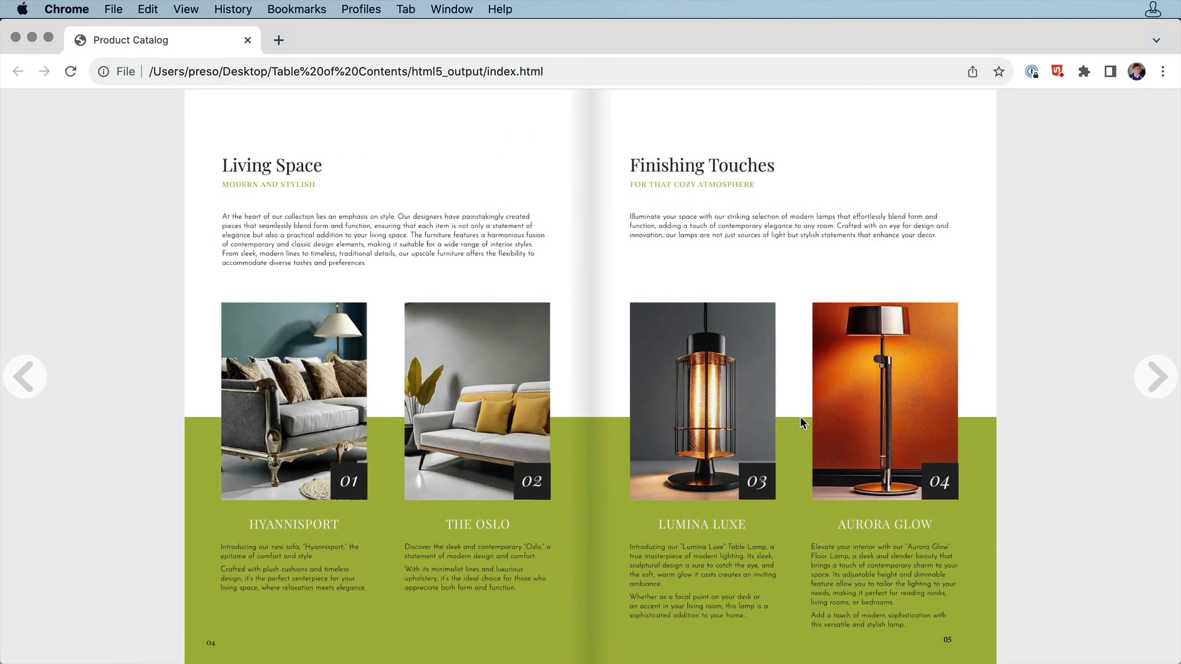
{"action": "left_click", "coordinate": [1155, 381]}
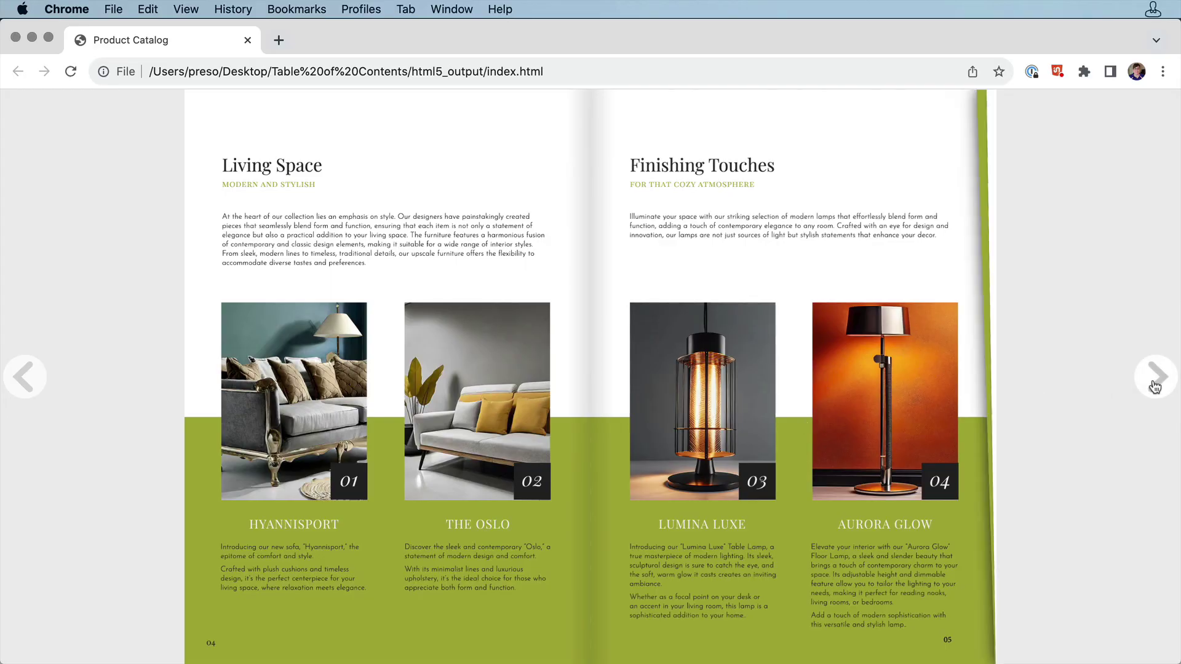
{"action": "left_click", "coordinate": [25, 380]}
{"action": "left_click", "coordinate": [25, 385]}
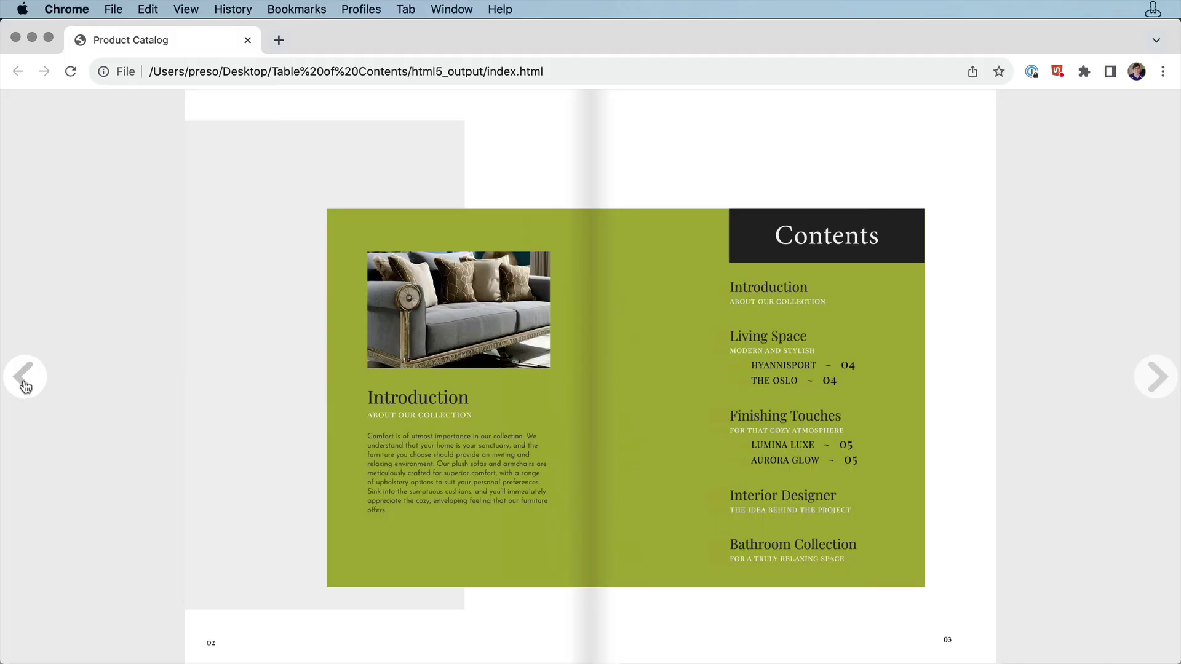
{"action": "left_click", "coordinate": [786, 543]}
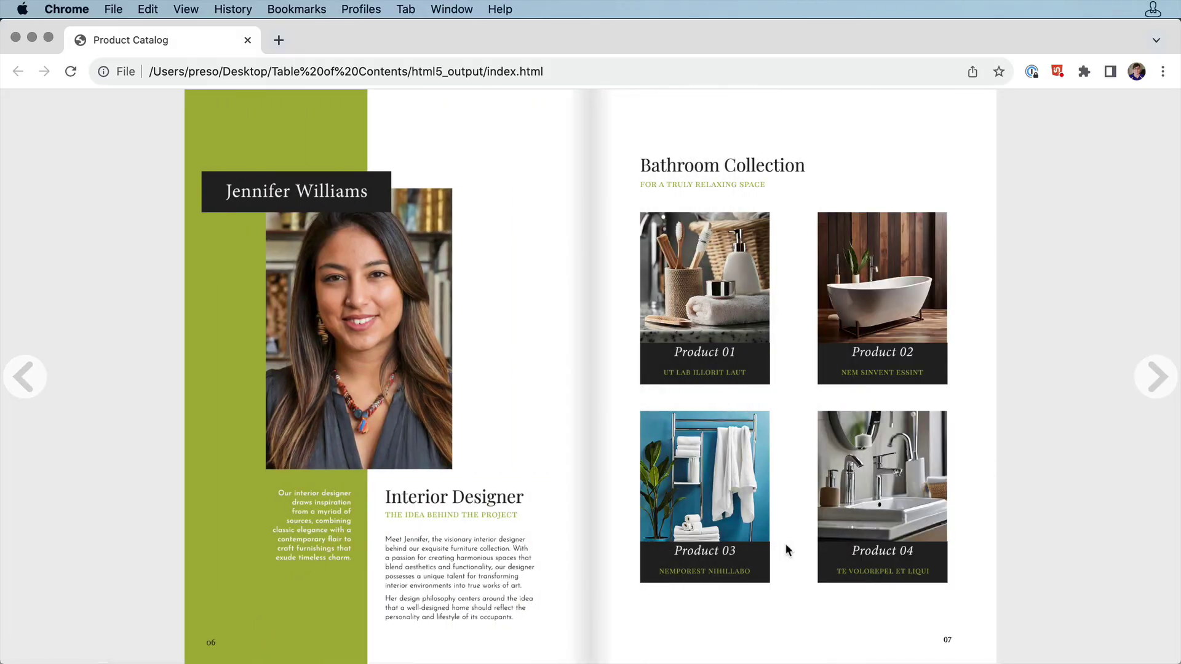